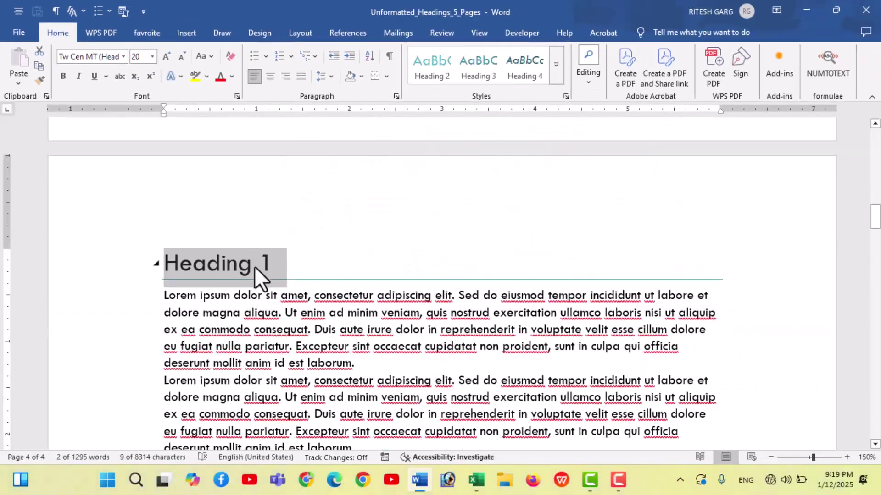
- Change the Heading 1 style to red Arial and set it to update automatically
left_click(546, 223)
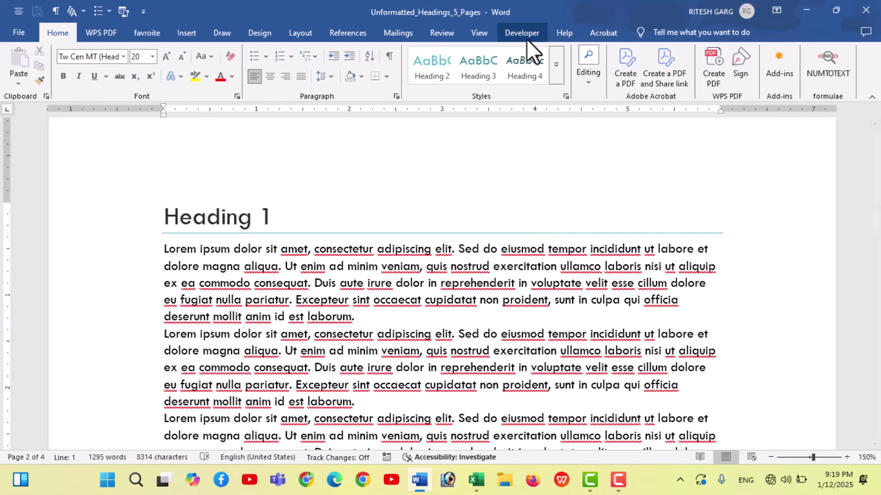
left_click(556, 64)
right_click(524, 67)
left_click(559, 88)
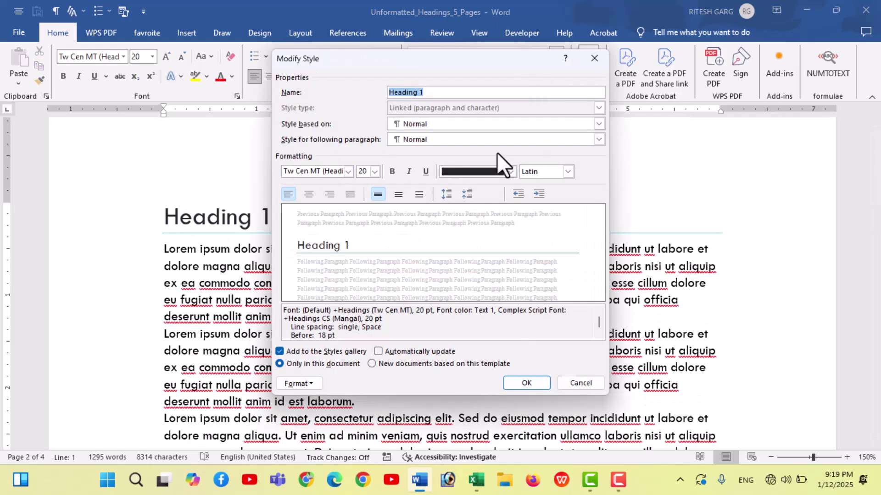
left_click(511, 170)
left_click(467, 332)
left_click(348, 172)
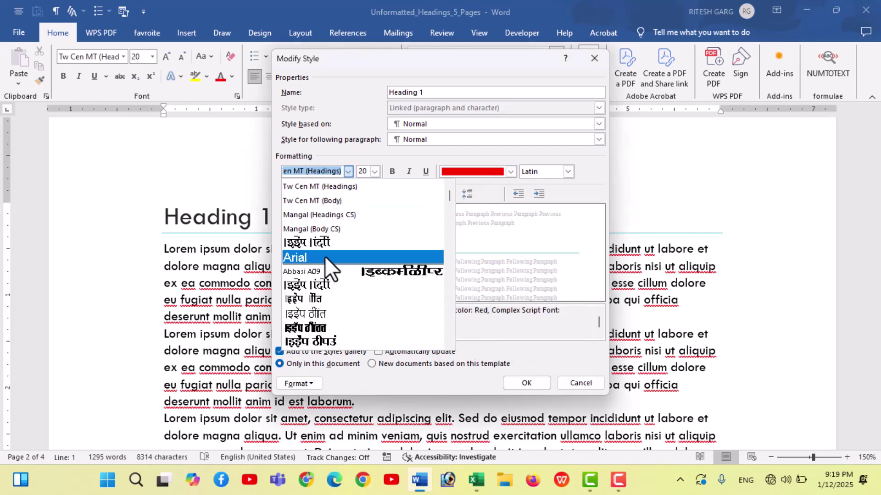
left_click(320, 259)
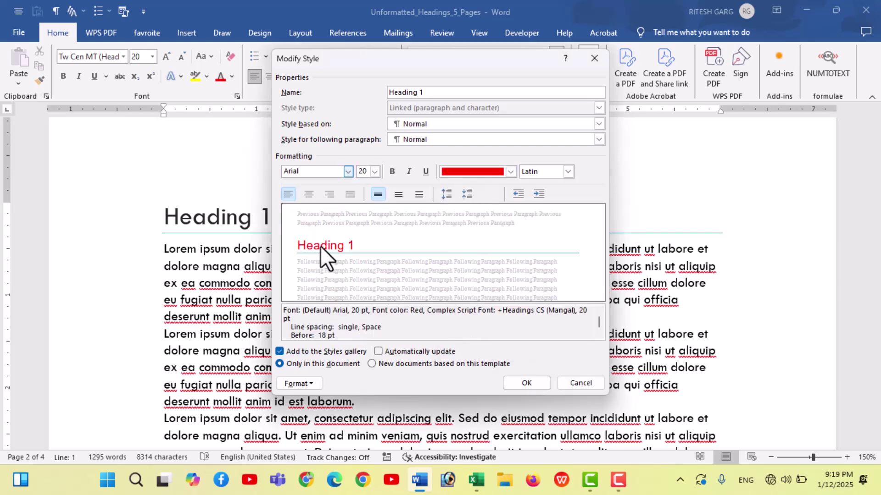
left_click(378, 351)
key("Return")
scroll(344, 279, "up", 3)
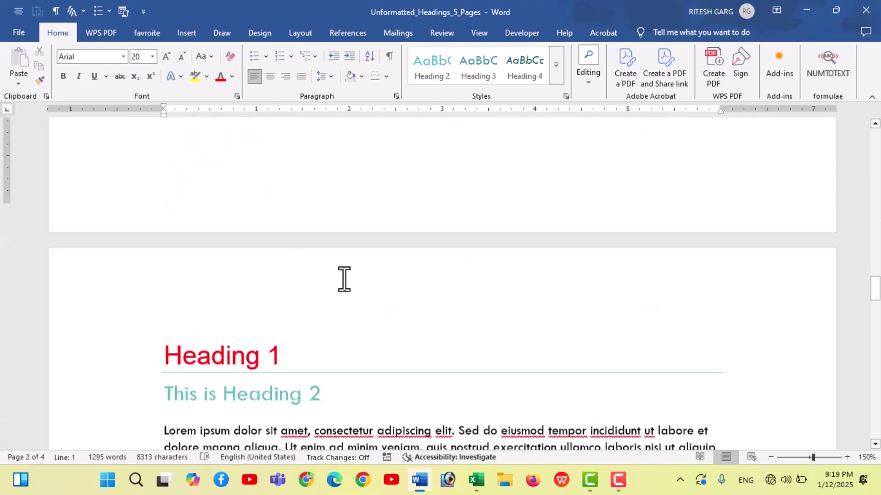
scroll(356, 284, "up", 5)
- Scroll down the reopened unformatted document to its plain 'Heading 1' lines
scroll(356, 284, "down", 5)
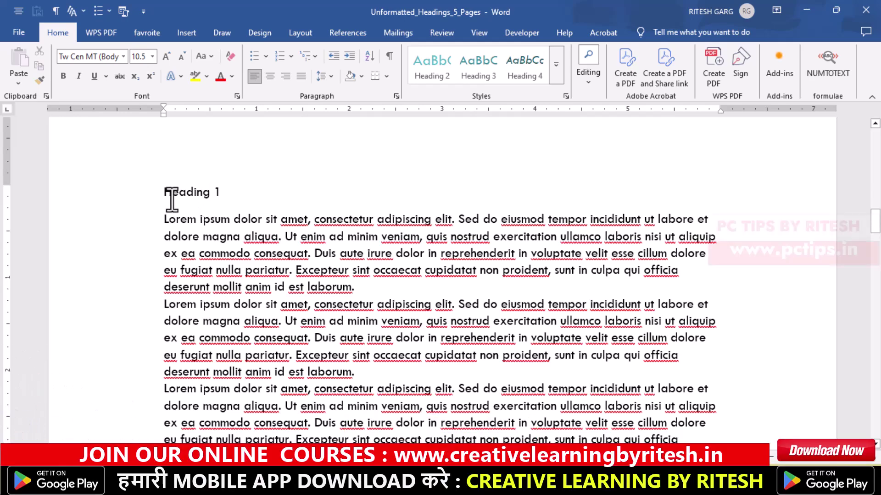
- Apply the Heading 1 style to the first plain 'Heading 1' line
scroll(172, 202, "down", 5)
scroll(175, 216, "down", 5)
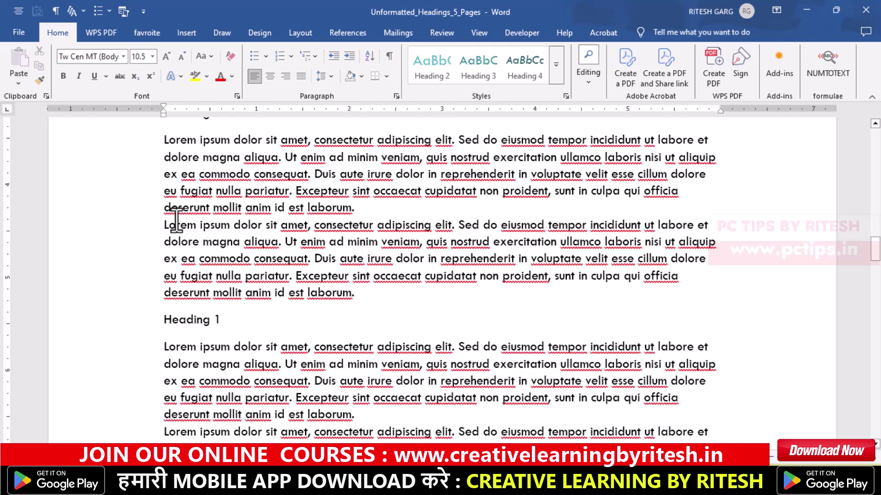
scroll(176, 218, "down", 3)
scroll(186, 225, "down", 3)
scroll(186, 227, "down", 3)
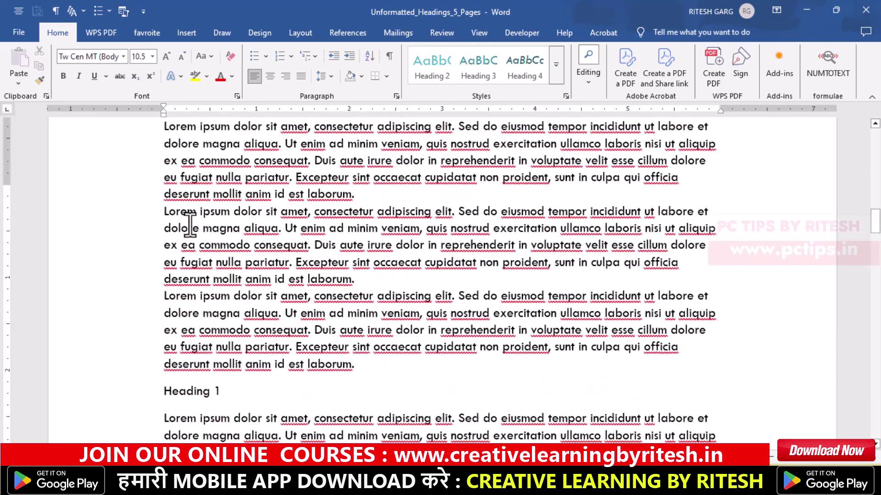
scroll(188, 223, "down", 3)
scroll(188, 225, "down", 3)
scroll(188, 238, "down", 1)
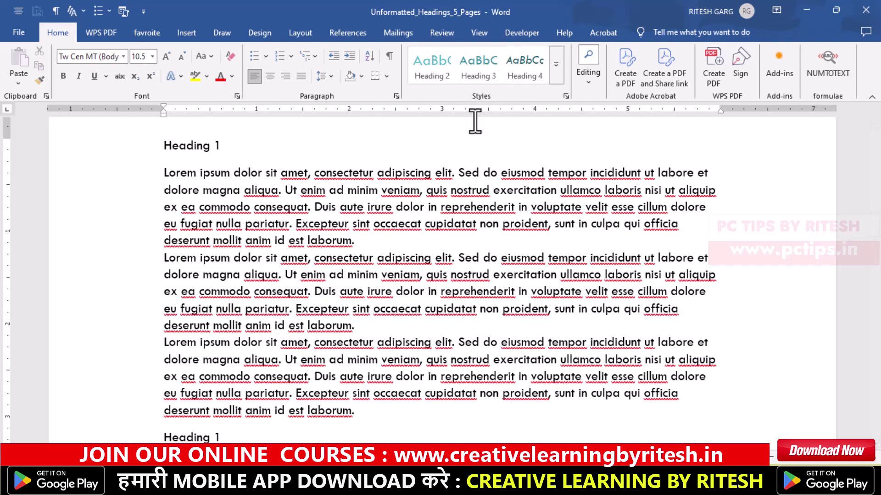
scroll(196, 220, "up", 3)
scroll(196, 216, "down", 2)
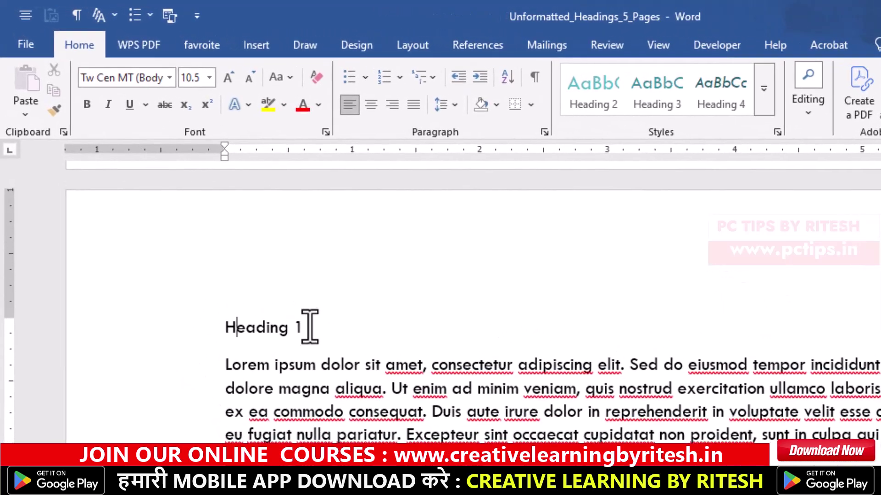
triple_click(174, 240)
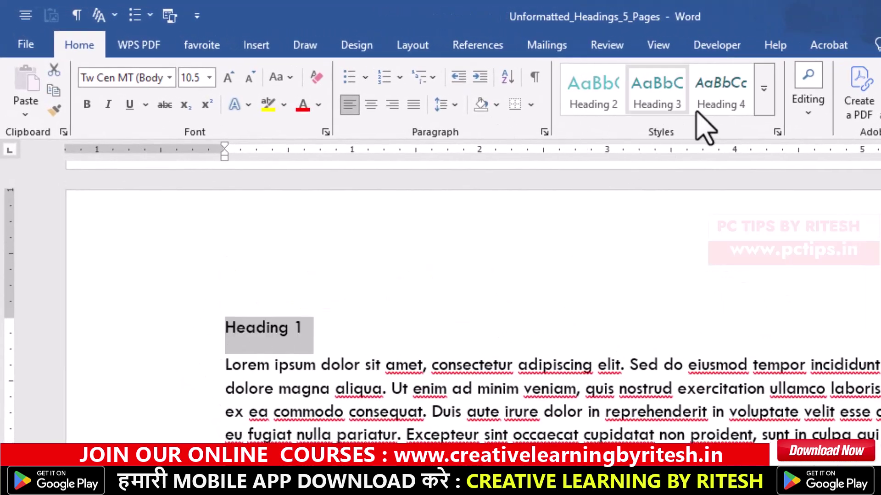
left_click(765, 110)
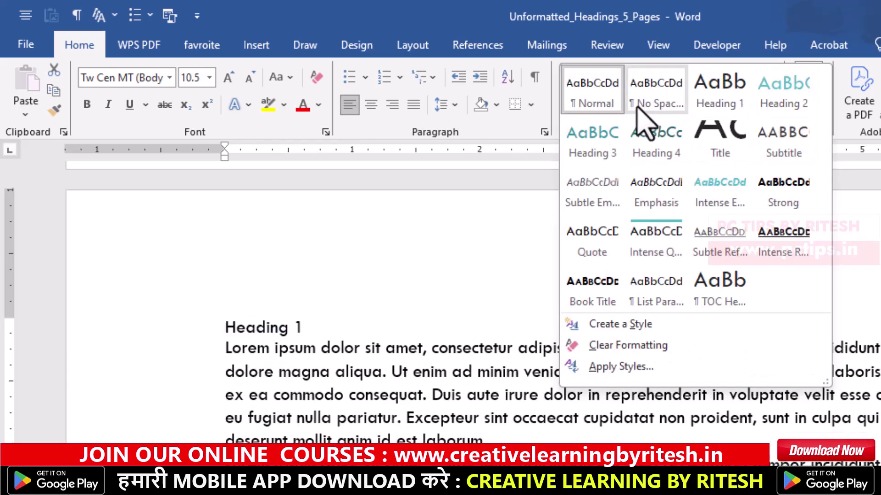
left_click(720, 91)
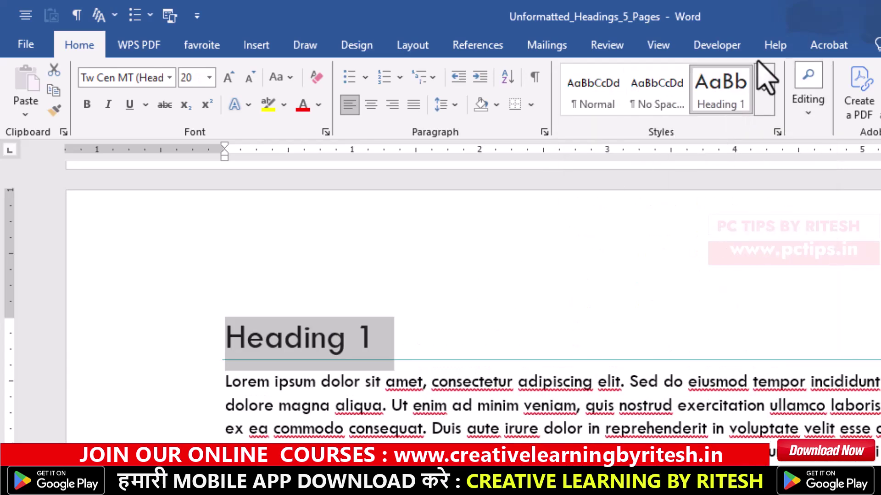
- Apply Heading 1 to the next 'Heading 1' line, then select 'This is Heading 2'
scroll(317, 373, "down", 2)
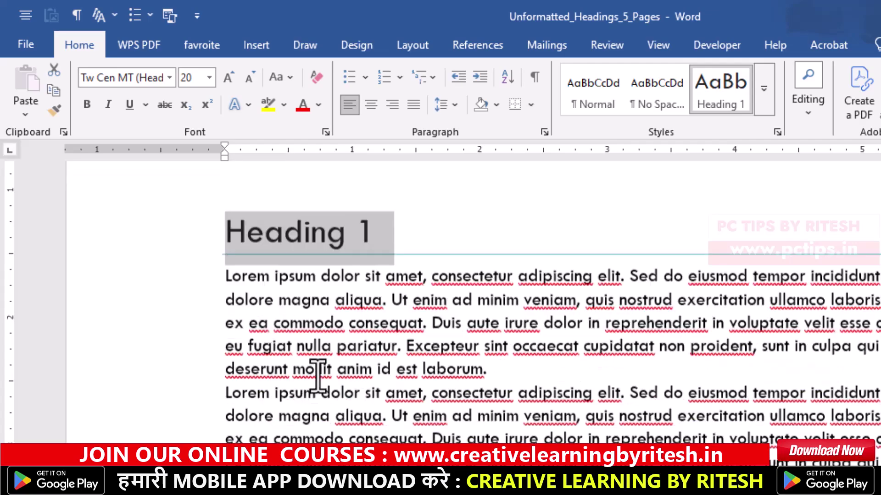
scroll(317, 374, "down", 4)
scroll(298, 321, "down", 2)
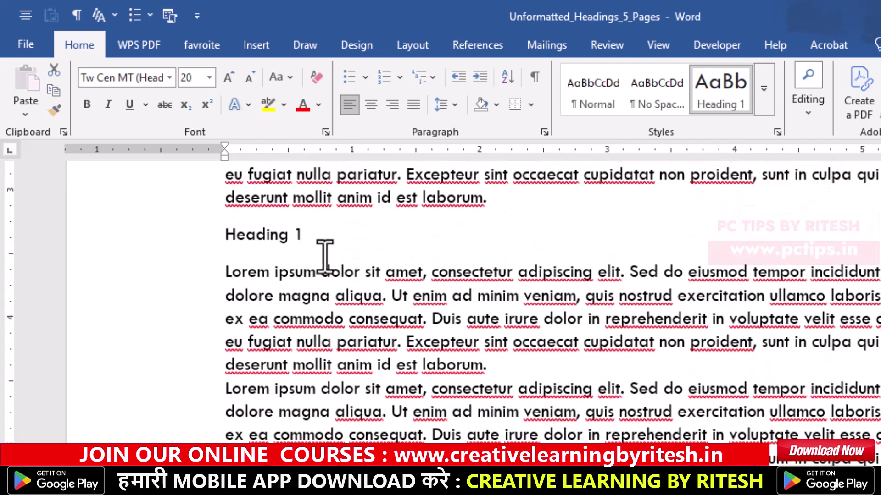
left_click(323, 234)
left_click_drag(305, 235, 227, 235)
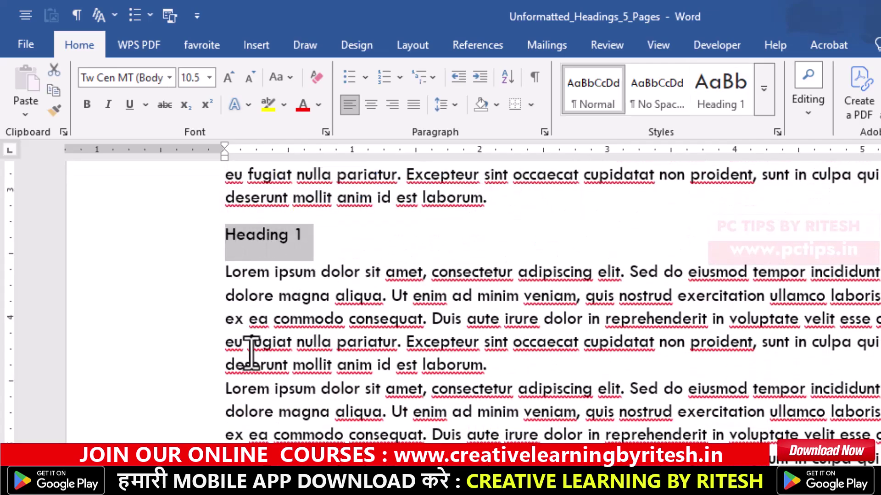
scroll(251, 354, "down", 2)
scroll(206, 360, "down", 2)
scroll(274, 285, "up", 1)
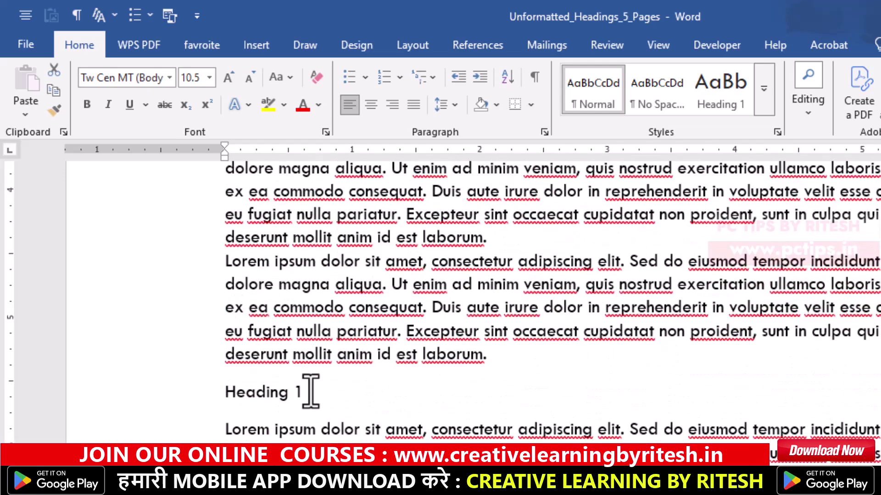
left_click_drag(310, 391, 236, 388)
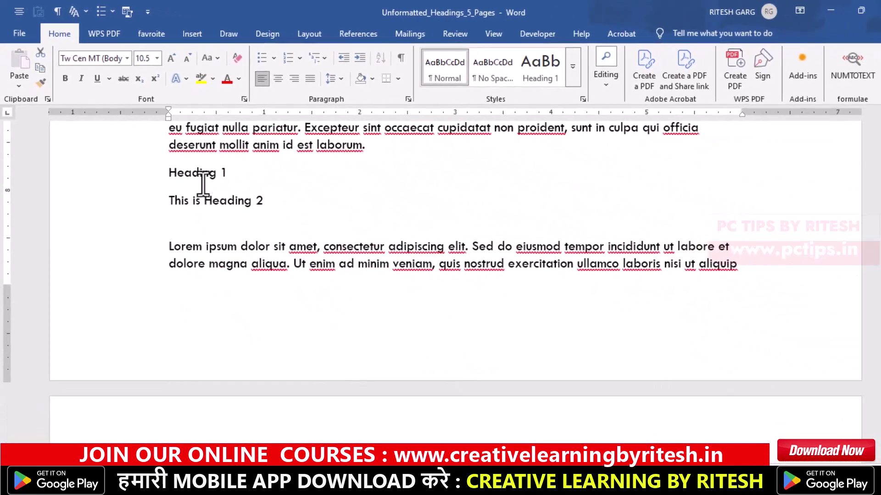
left_click_drag(236, 177, 199, 180)
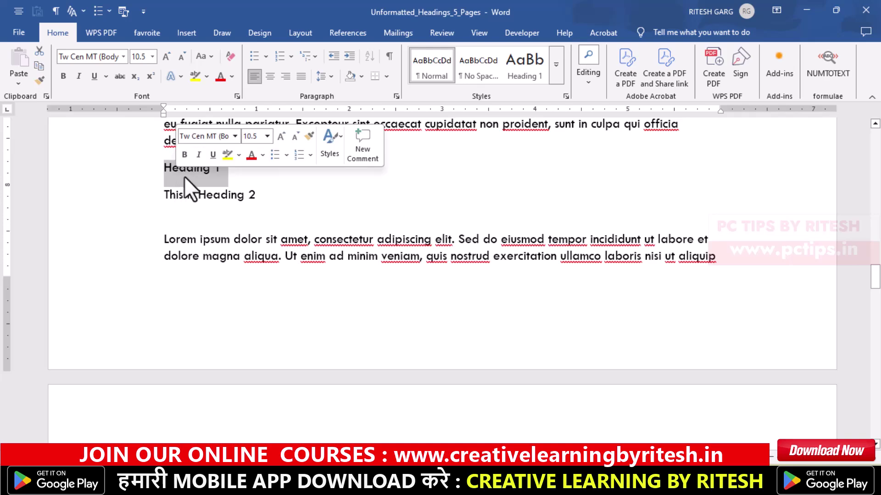
left_click(535, 68)
scroll(277, 318, "up", 2)
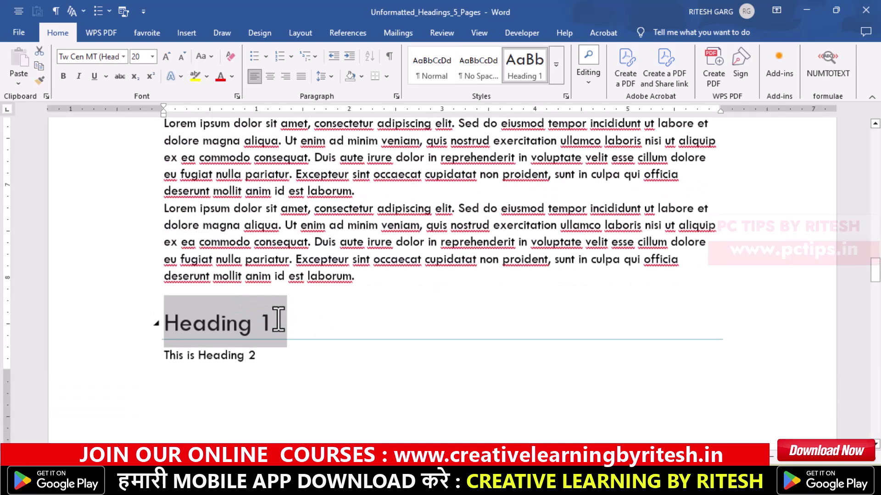
scroll(277, 318, "down", 2)
left_click_drag(263, 270, 165, 270)
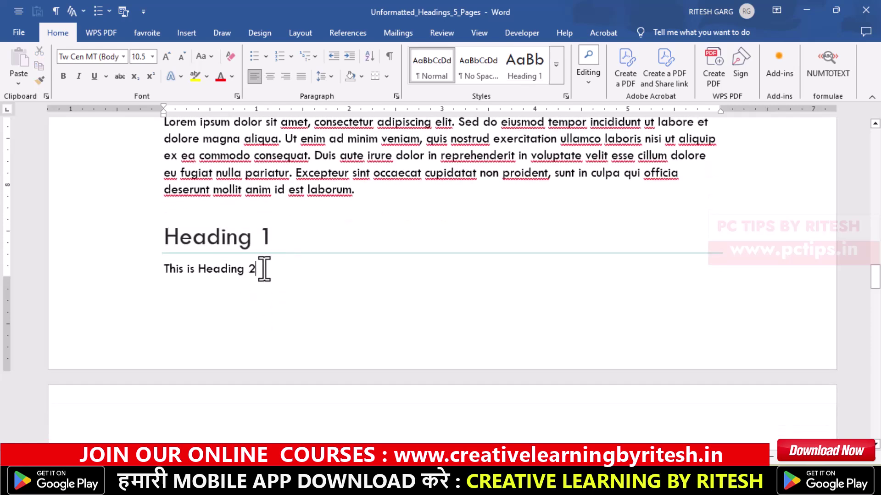
- Apply the Heading 2 style to two 'This is Heading 2' lines
left_click(559, 65)
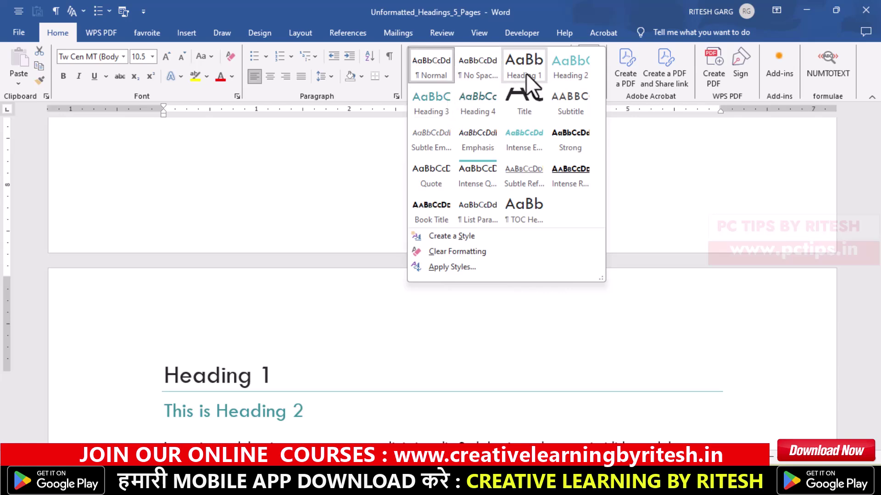
left_click(553, 71)
scroll(338, 281, "down", 5)
scroll(321, 289, "up", 3)
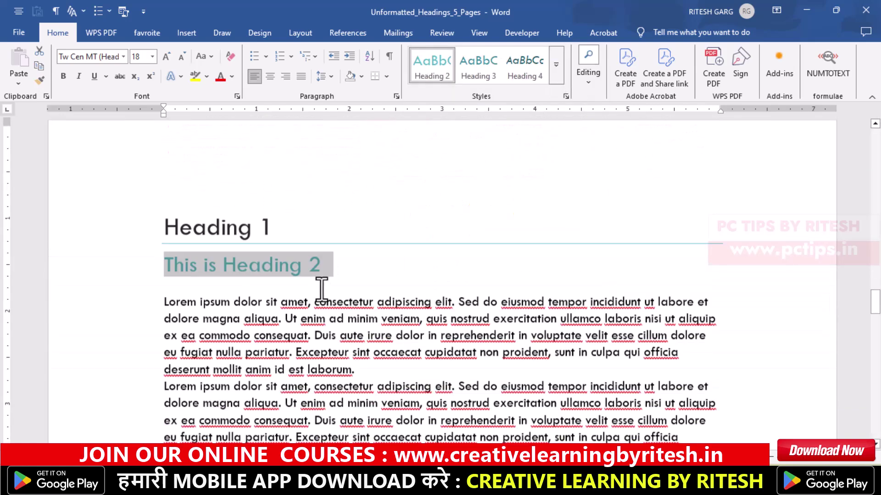
scroll(321, 289, "down", 1)
scroll(278, 265, "up", 1)
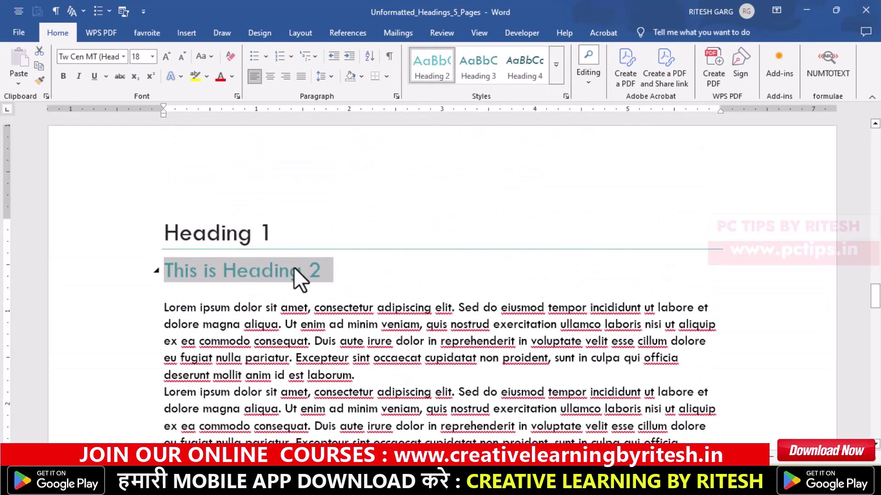
scroll(297, 275, "down", 2)
scroll(298, 282, "down", 1)
scroll(299, 287, "down", 3)
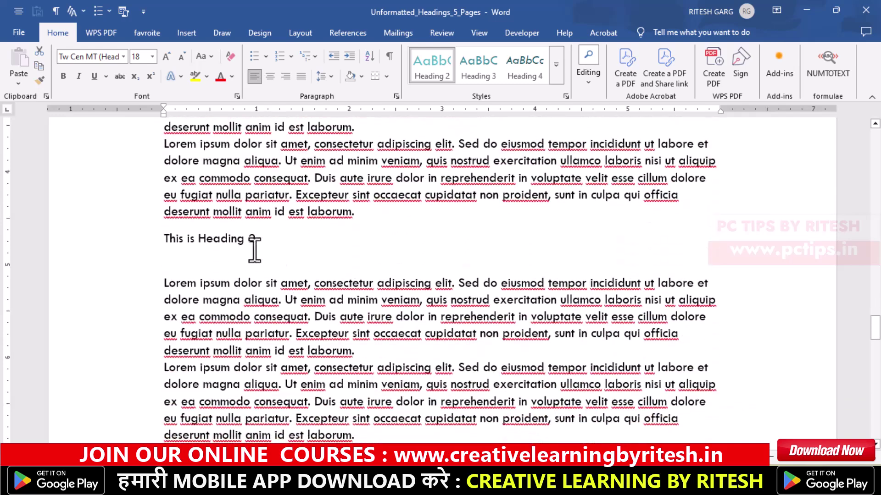
left_click_drag(255, 240, 158, 238)
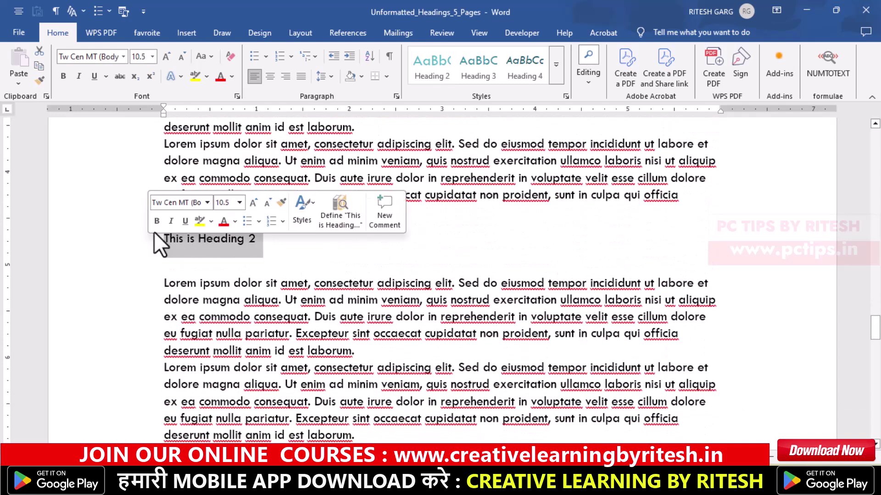
left_click(444, 74)
- Style the following lines as Heading 1, Heading 2 and Heading 3 respectively
scroll(197, 298, "down", 5)
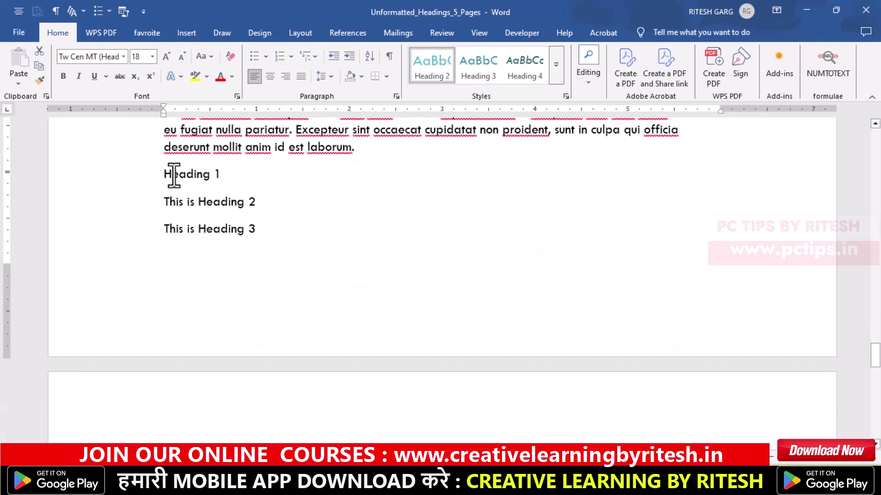
left_click_drag(163, 176, 226, 173)
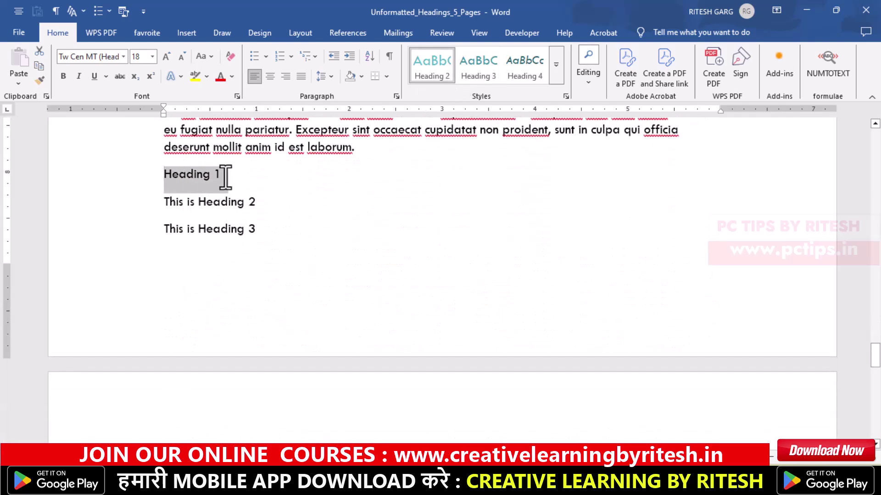
left_click(557, 65)
left_click(525, 67)
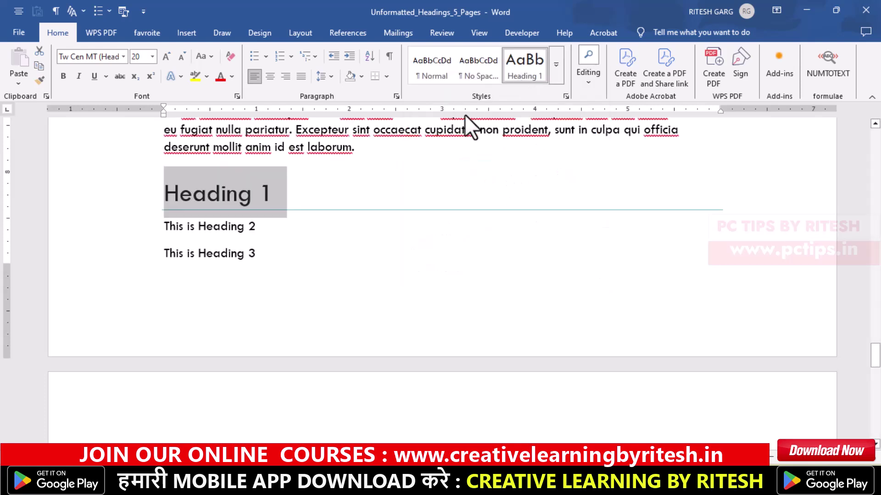
left_click_drag(261, 227, 156, 228)
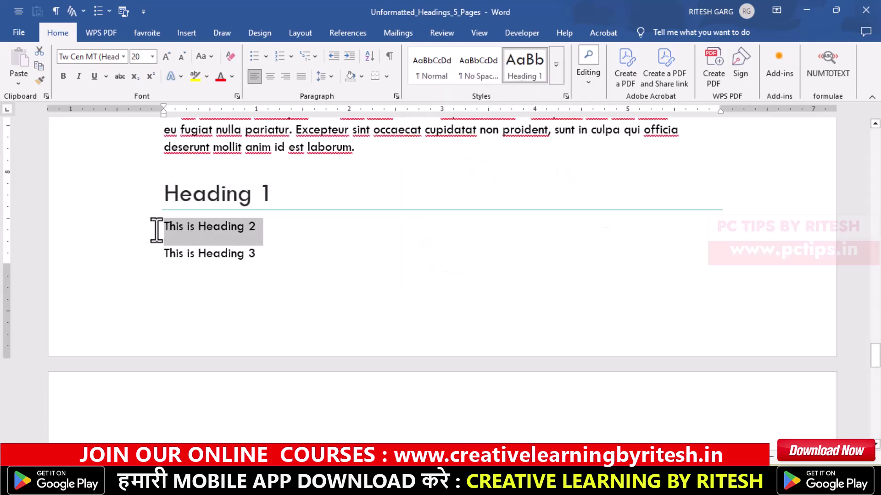
left_click(552, 76)
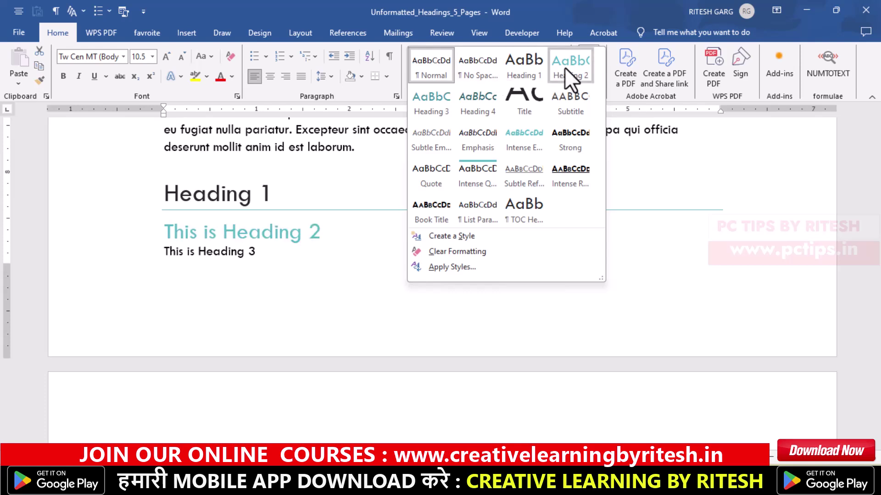
left_click(565, 67)
left_click_drag(271, 257, 172, 252)
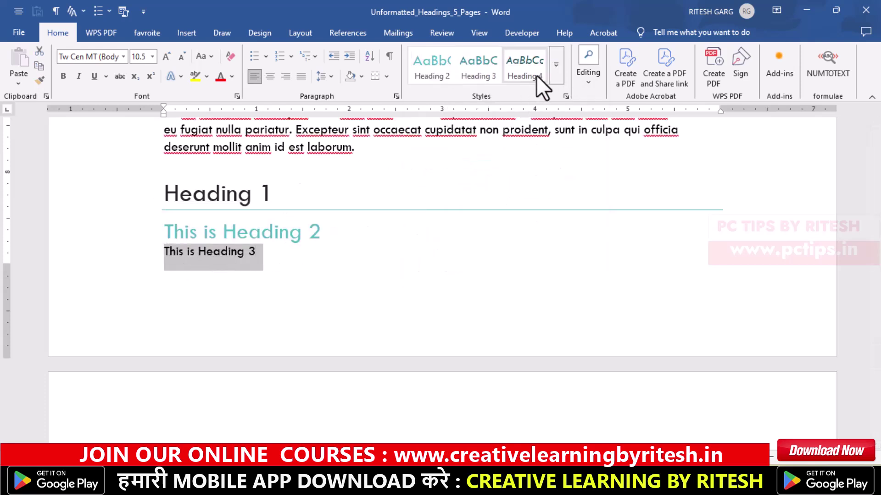
left_click(483, 71)
scroll(338, 251, "down", 10)
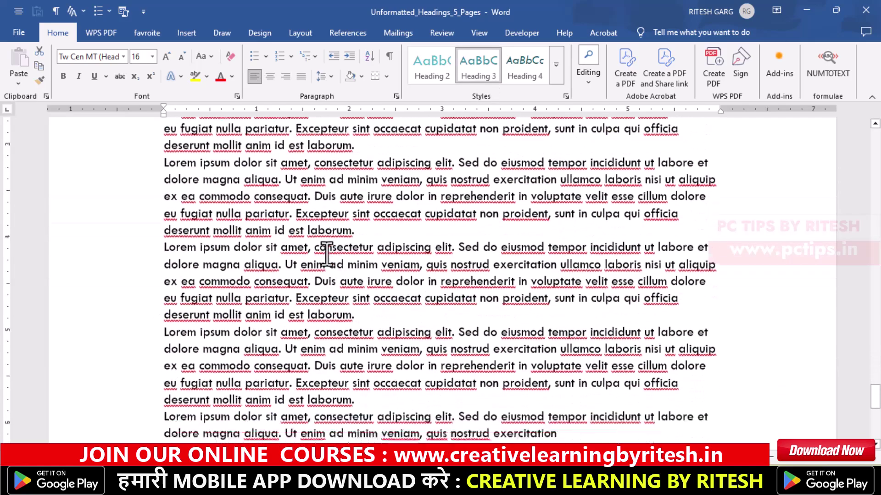
scroll(556, 271, "up", 5)
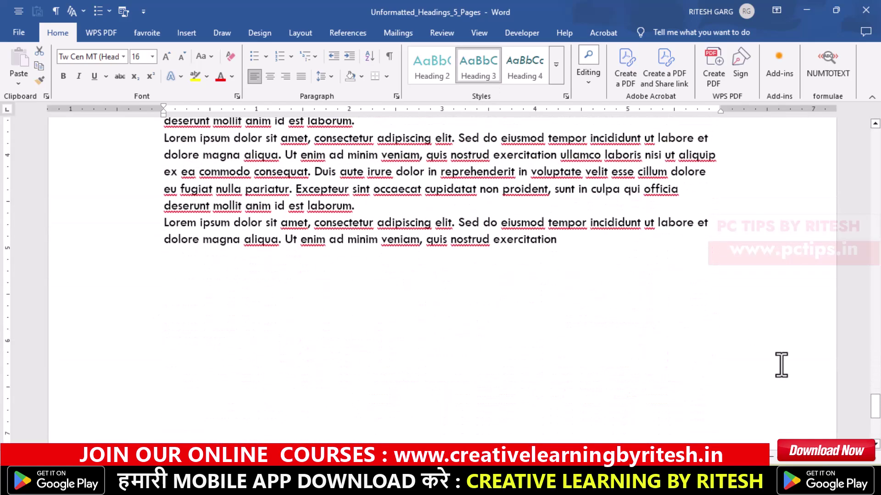
mouse_move(878, 408)
left_mouse_down()
mouse_move(870, 158)
mouse_move(873, 216)
left_mouse_up()
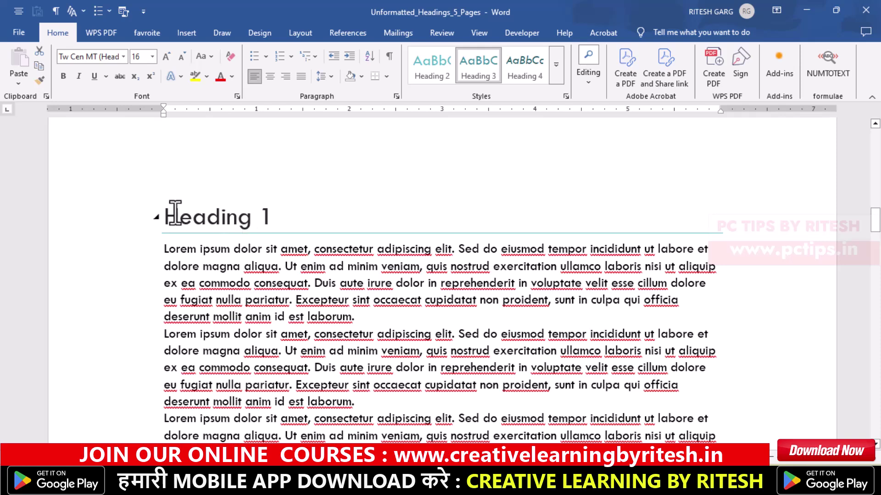
left_click_drag(166, 215, 274, 221)
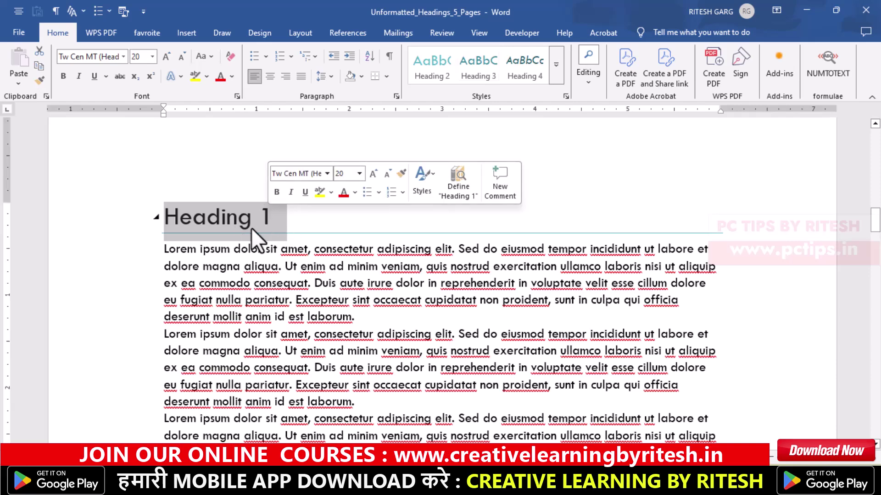
scroll(254, 266, "down", 3)
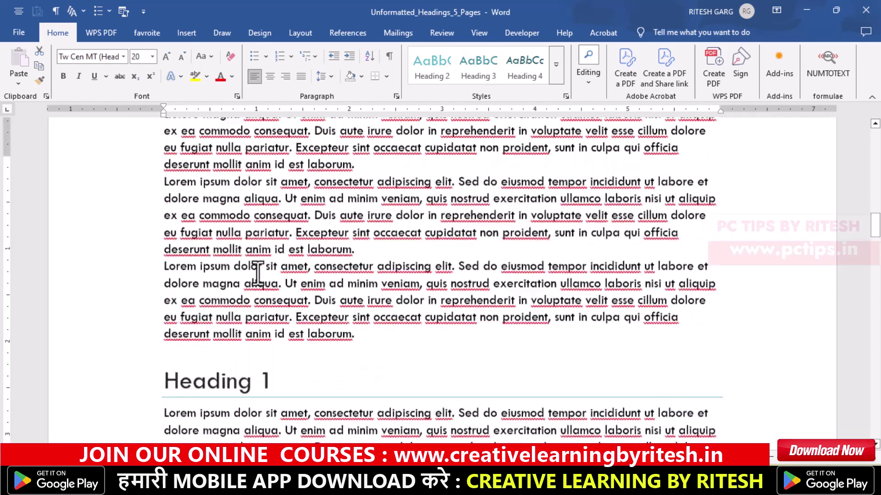
scroll(253, 266, "up", 3)
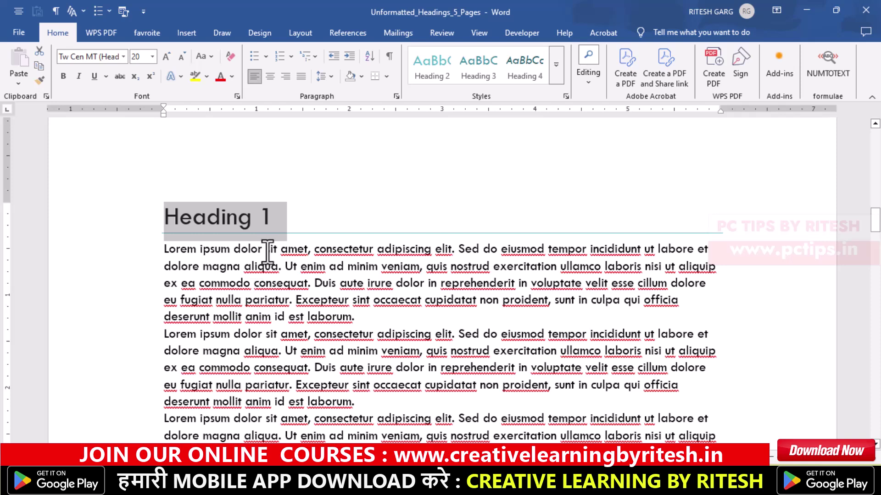
- Modify Heading 1 to red 20-pt Arial with Automatically update ticked
mouse_move(216, 217)
left_click(276, 217)
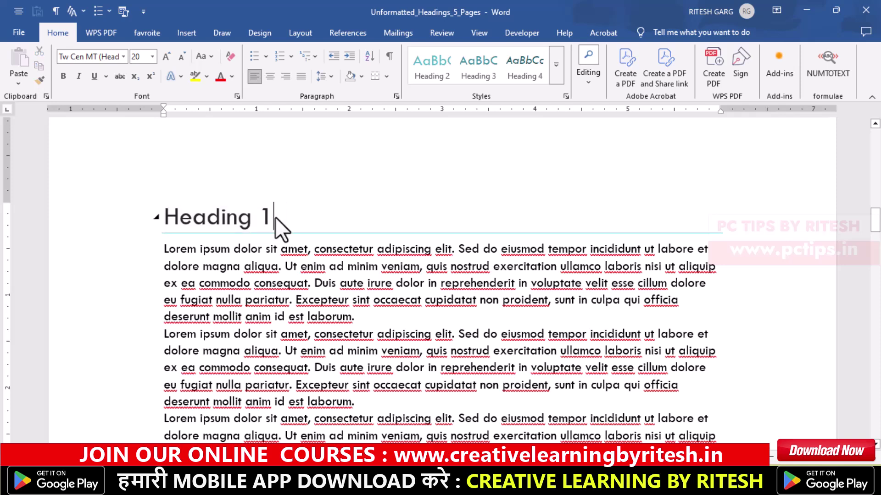
left_click(555, 67)
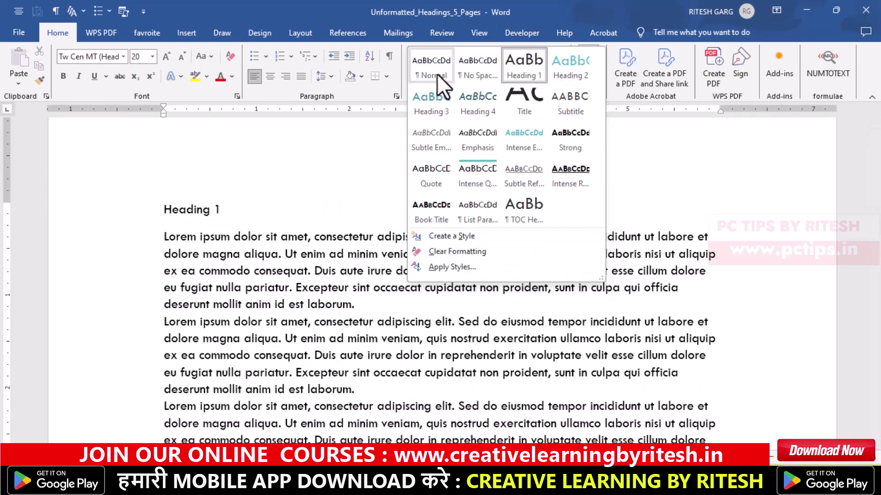
right_click(524, 67)
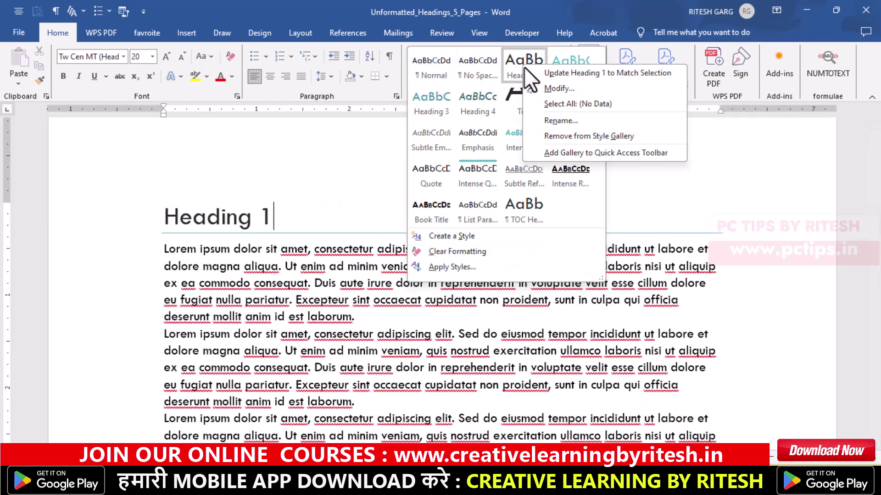
left_click(544, 90)
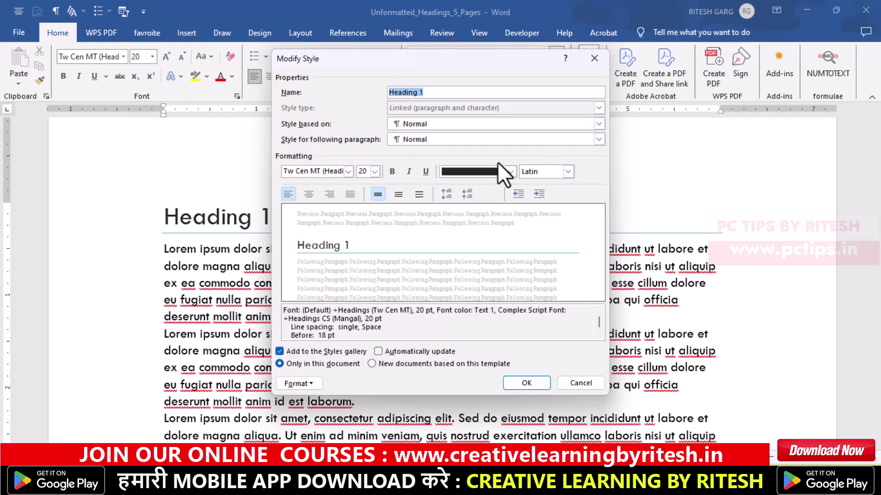
left_click(510, 171)
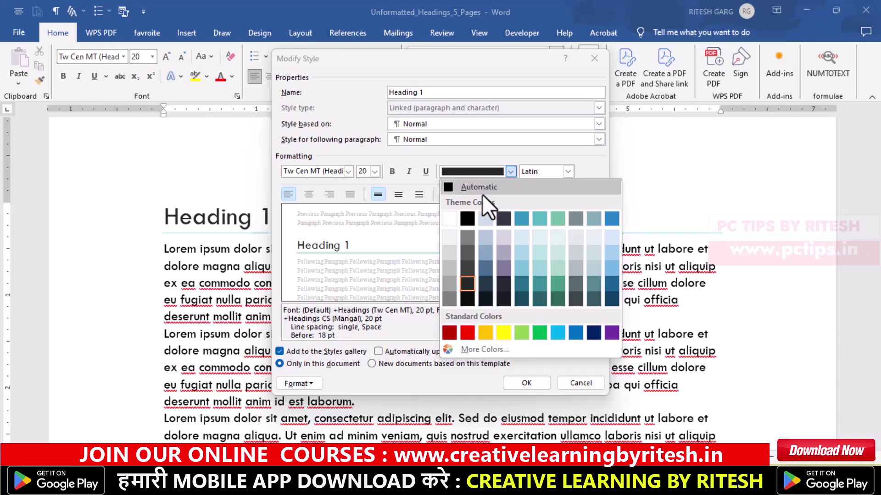
left_click(465, 333)
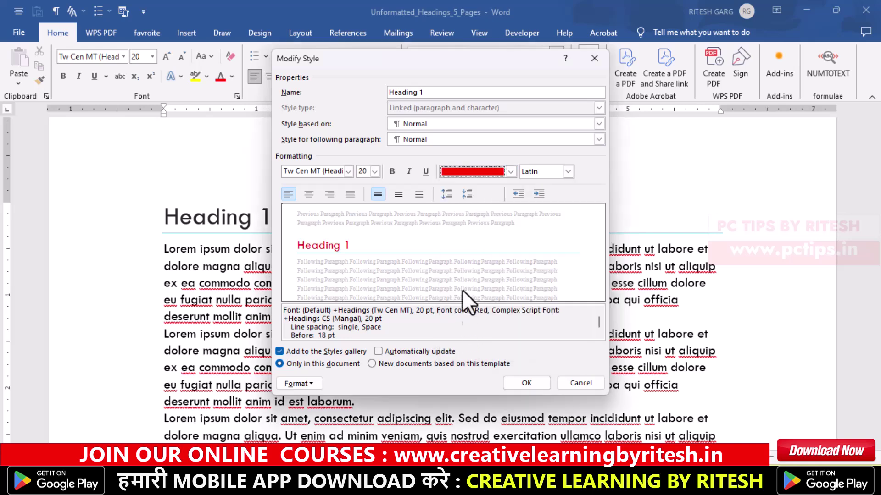
left_click(348, 172)
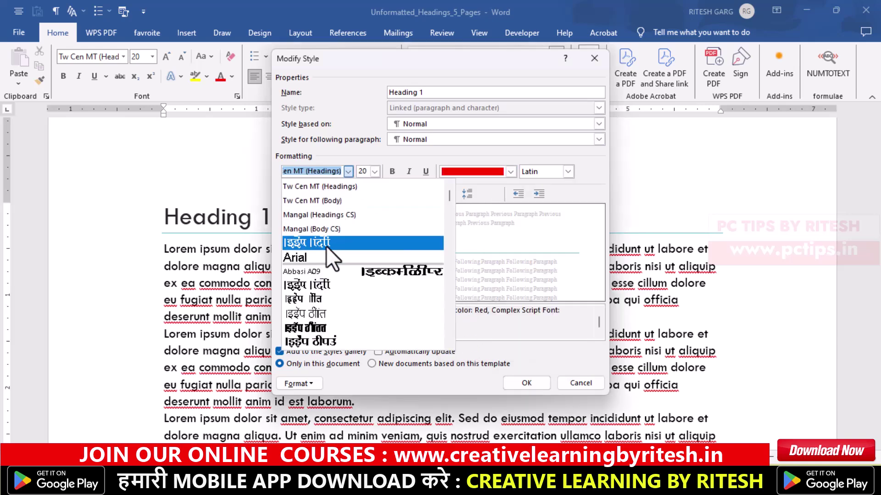
left_click(320, 259)
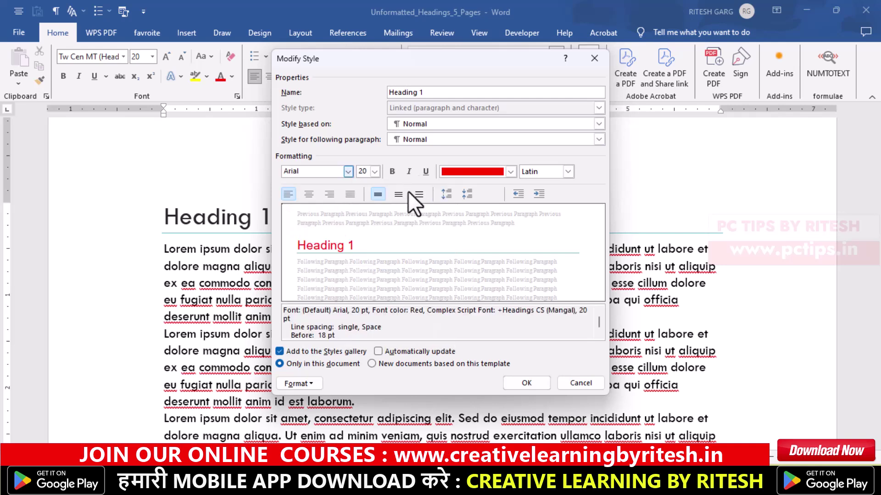
left_click(379, 352)
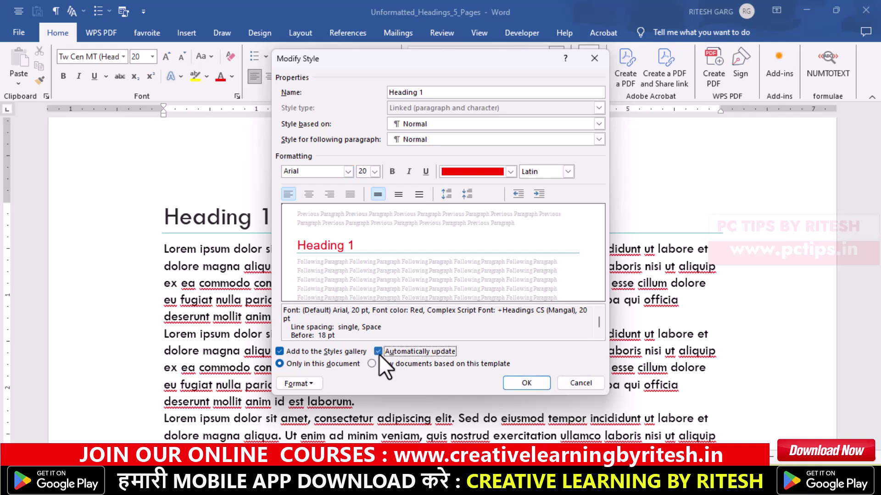
left_click(516, 384)
- Modify Heading 2 to bold dark blue, set to update automatically
scroll(341, 282, "down", 3)
scroll(341, 282, "down", 3)
scroll(342, 282, "down", 3)
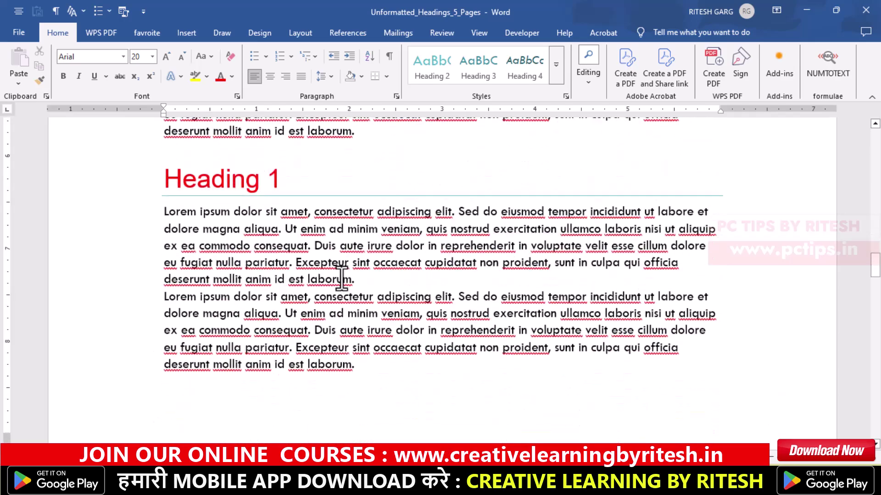
scroll(344, 279, "down", 3)
scroll(344, 279, "down", 3)
scroll(349, 281, "down", 3)
scroll(354, 282, "down", 3)
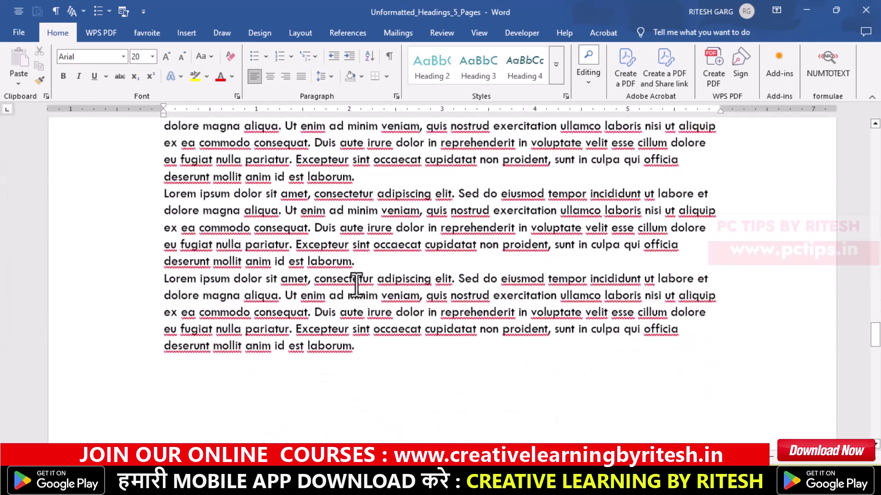
scroll(355, 285, "down", 3)
scroll(355, 285, "up", 3)
scroll(357, 284, "up", 3)
scroll(363, 283, "up", 3)
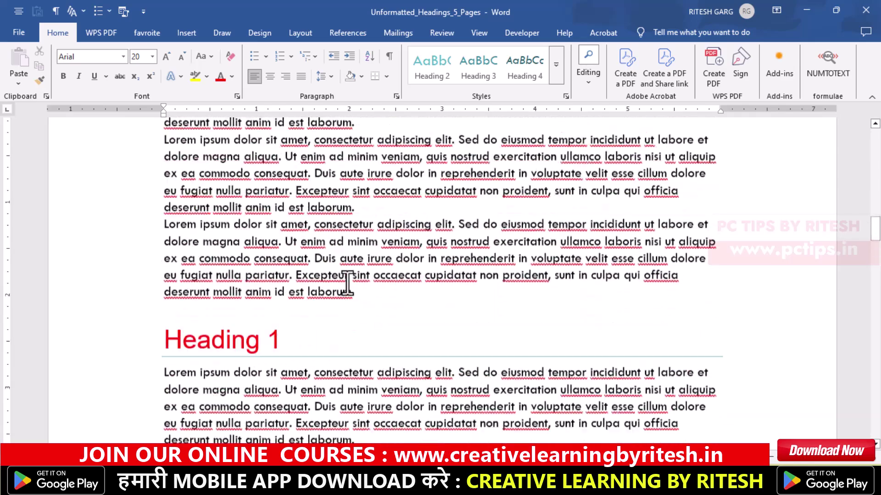
scroll(365, 282, "up", 3)
scroll(365, 282, "down", 3)
scroll(355, 277, "down", 3)
scroll(372, 278, "down", 3)
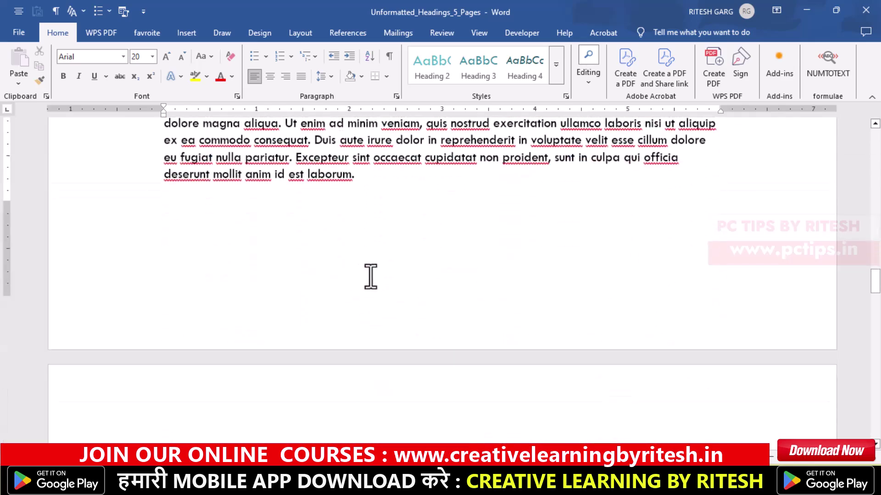
scroll(369, 278, "down", 3)
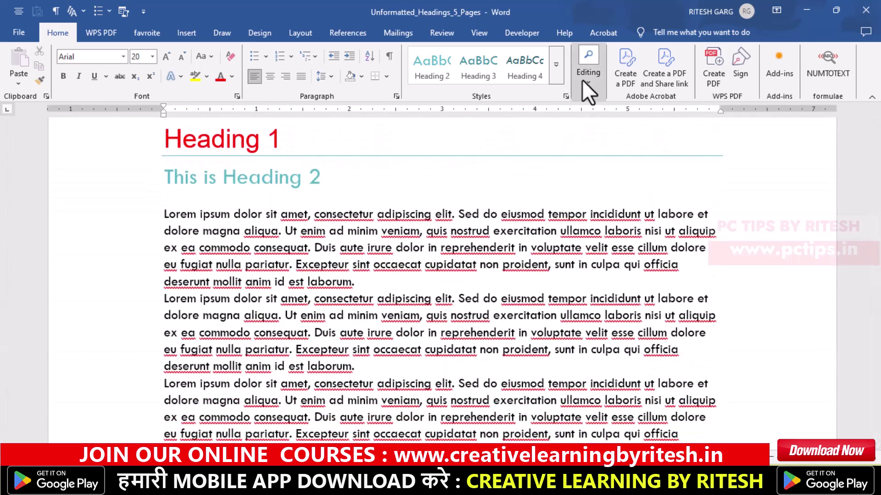
right_click(428, 67)
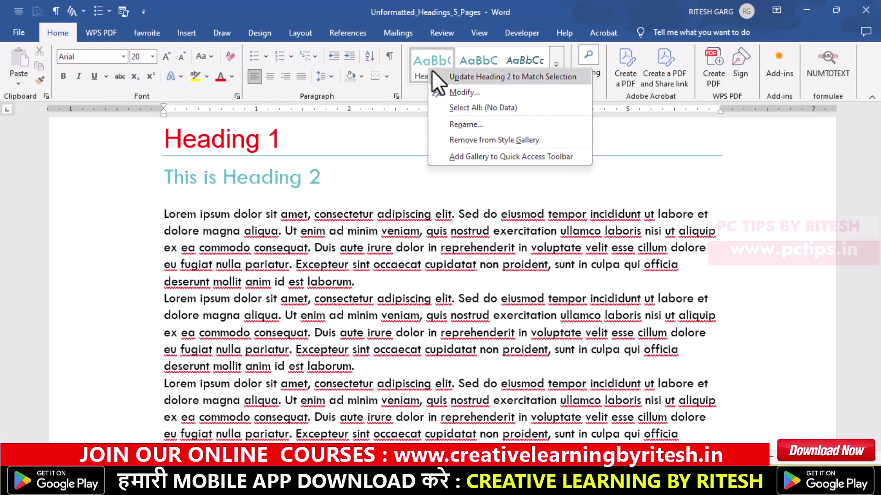
left_click(446, 91)
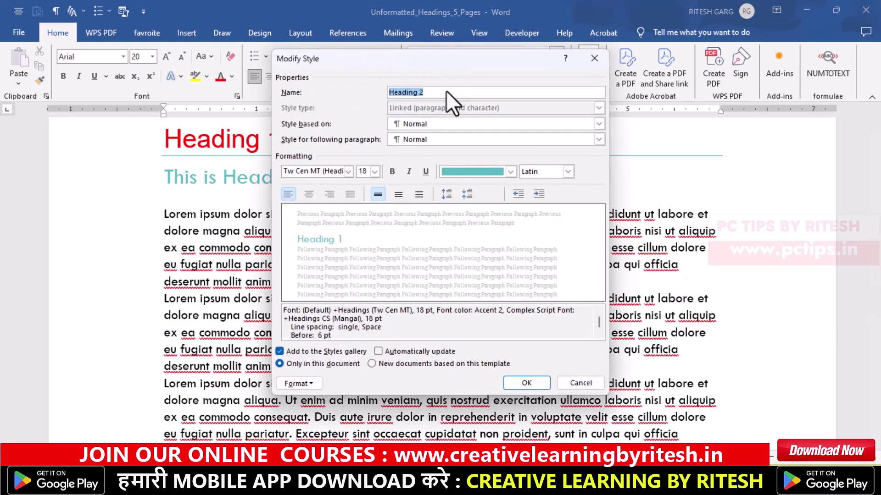
left_click(510, 171)
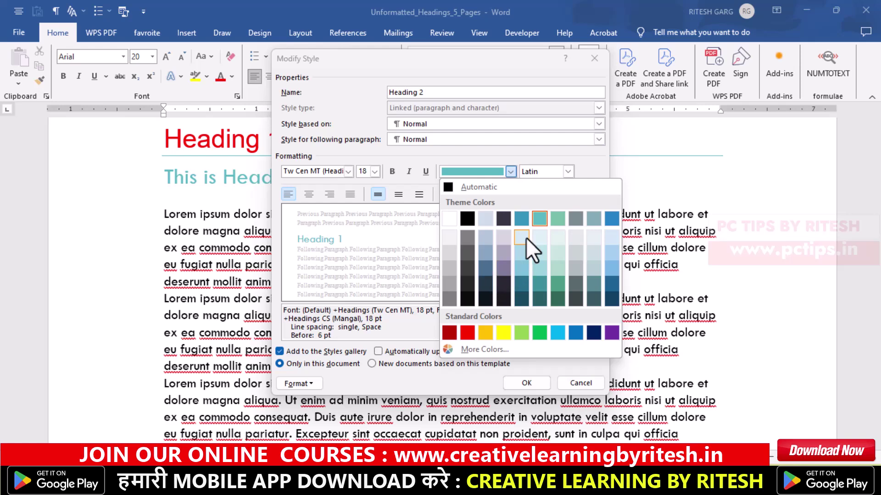
left_click(612, 220)
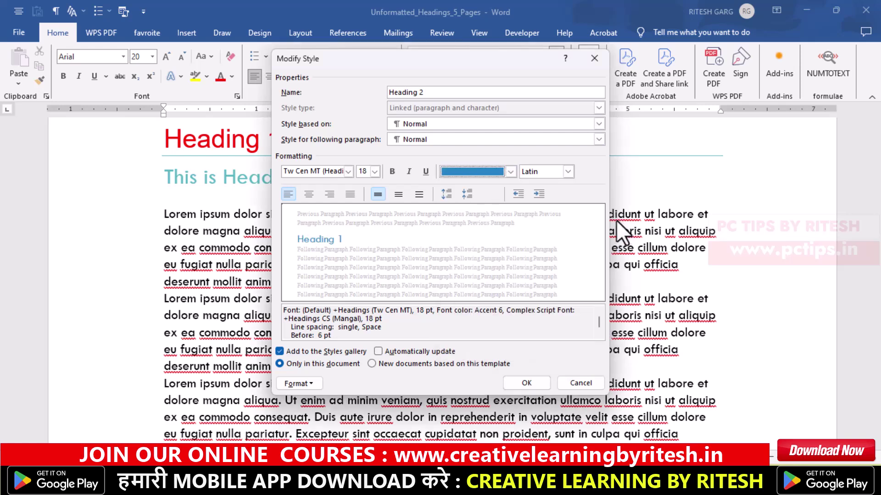
left_click(509, 172)
left_click(593, 333)
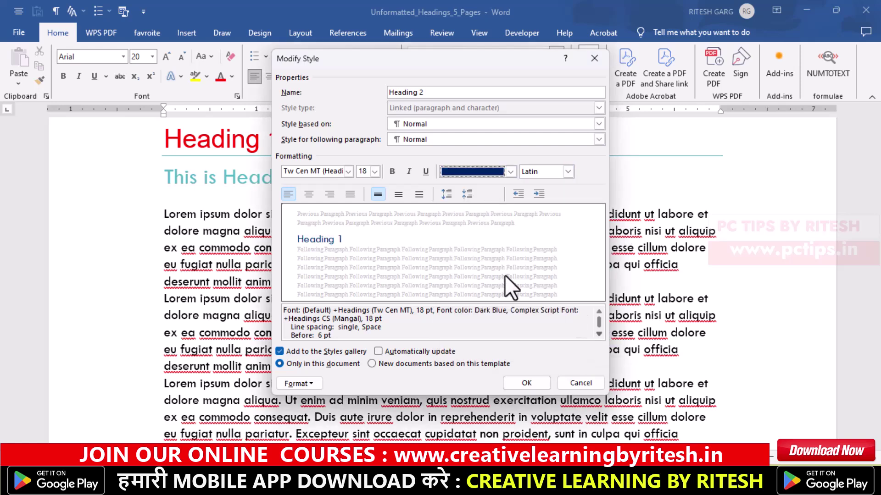
left_click(390, 172)
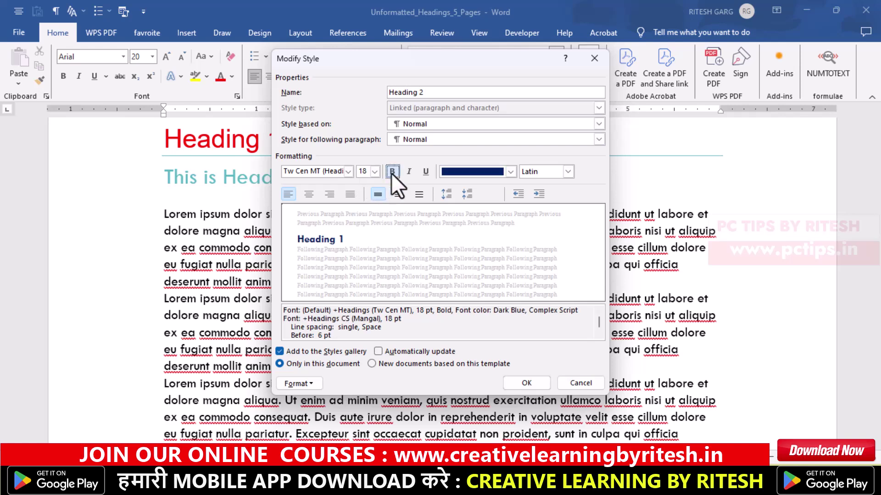
left_click(379, 352)
left_click(522, 385)
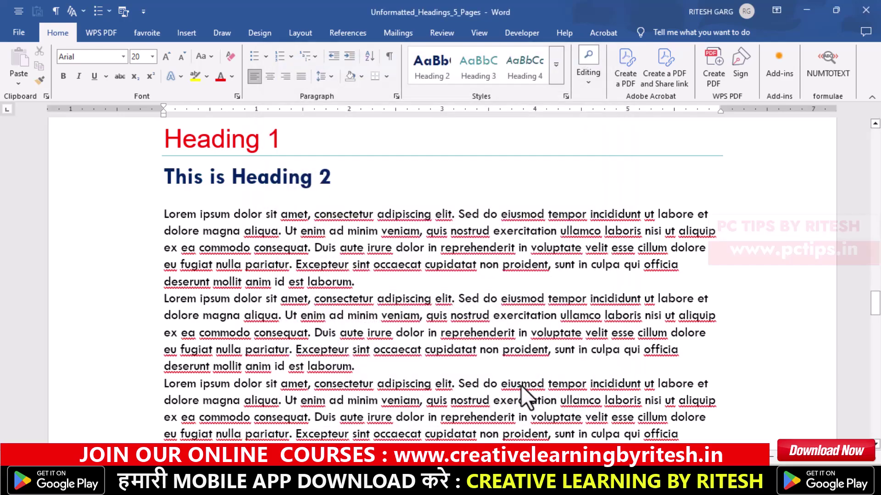
- Scroll through the restyled headings and expand the full quick styles gallery
scroll(234, 181, "down", 5)
scroll(232, 217, "down", 5)
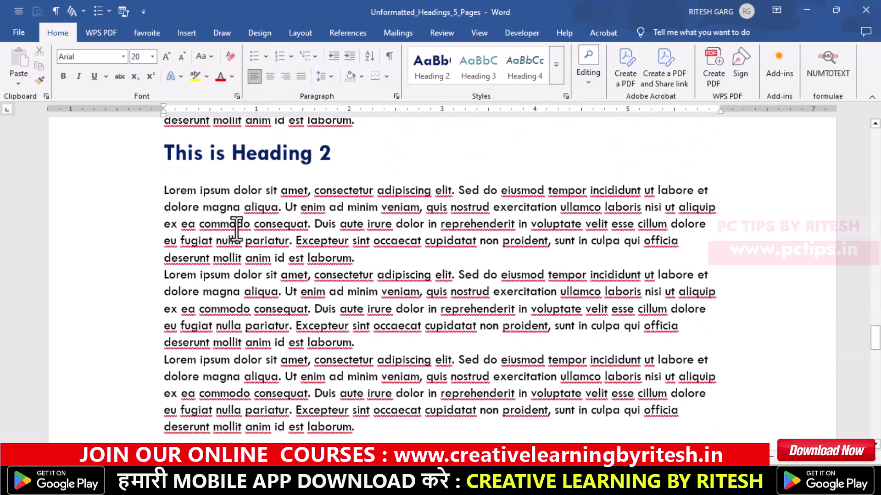
scroll(232, 222, "down", 5)
scroll(233, 232, "down", 5)
scroll(241, 250, "down", 5)
scroll(252, 261, "down", 5)
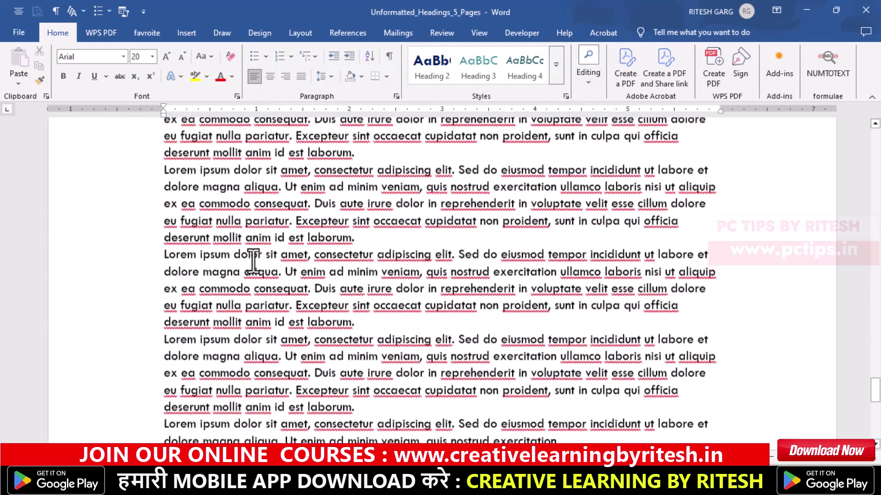
scroll(252, 256, "down", 5)
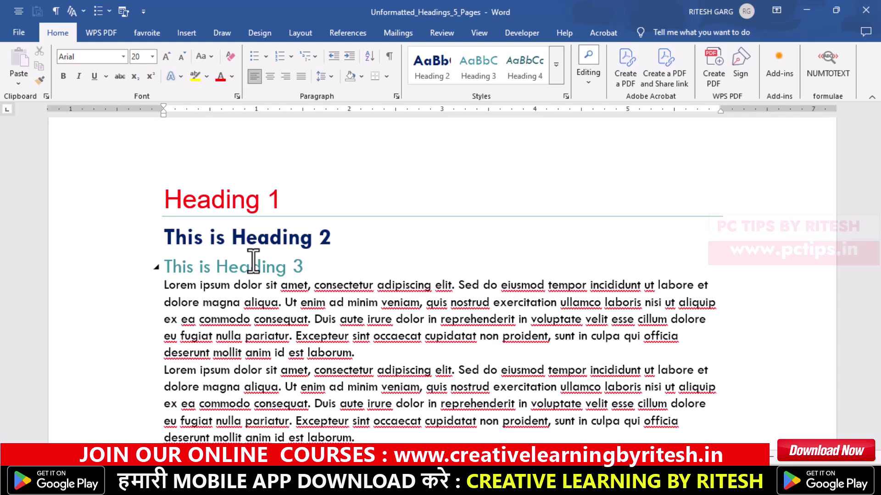
left_click(559, 70)
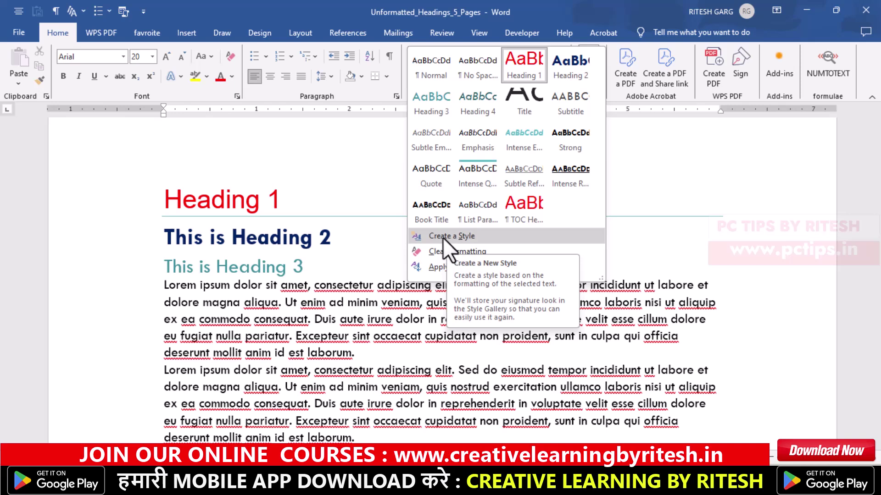
- Create a new quick style from the red Arial heading, then review its settings without changes
left_click(442, 237)
type("ritesh")
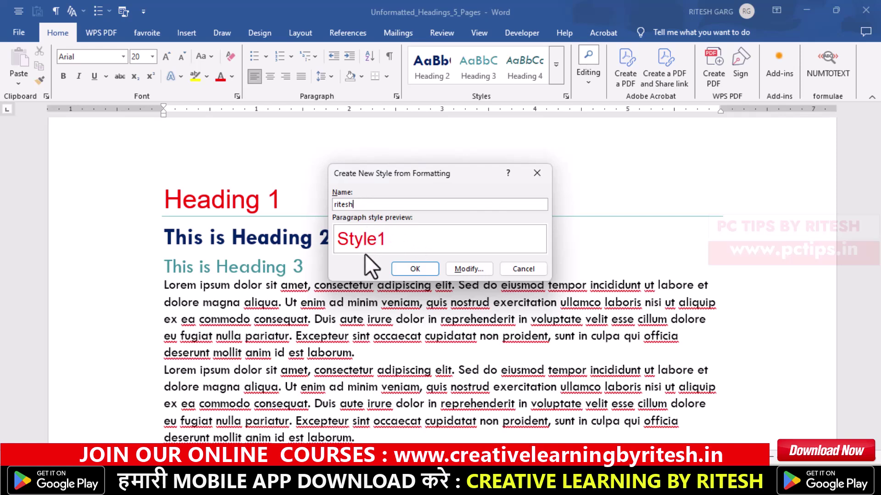
left_click(415, 269)
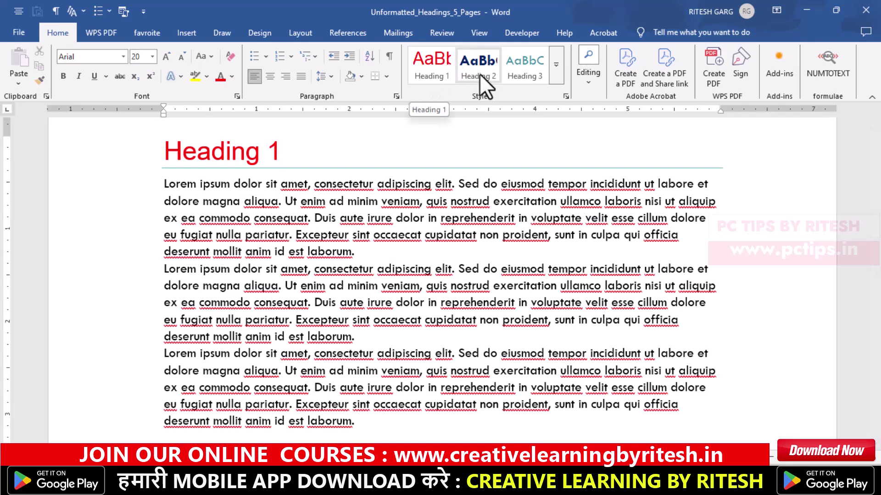
left_click(556, 73)
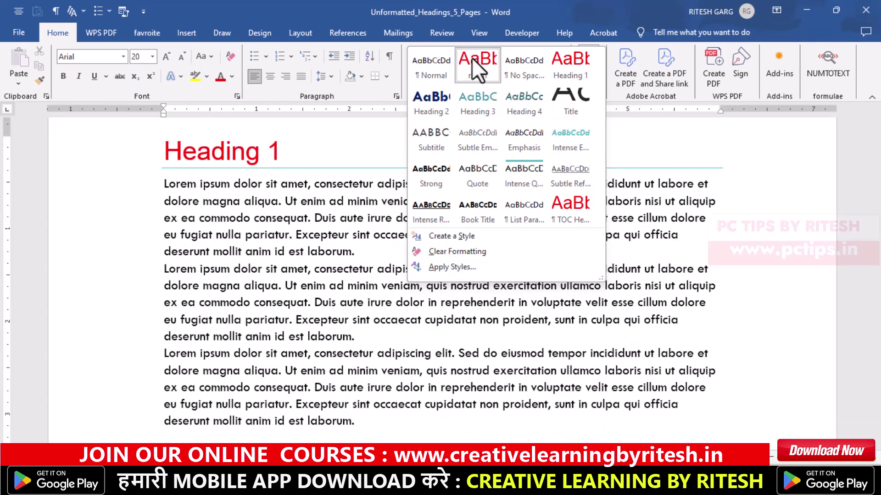
right_click(471, 62)
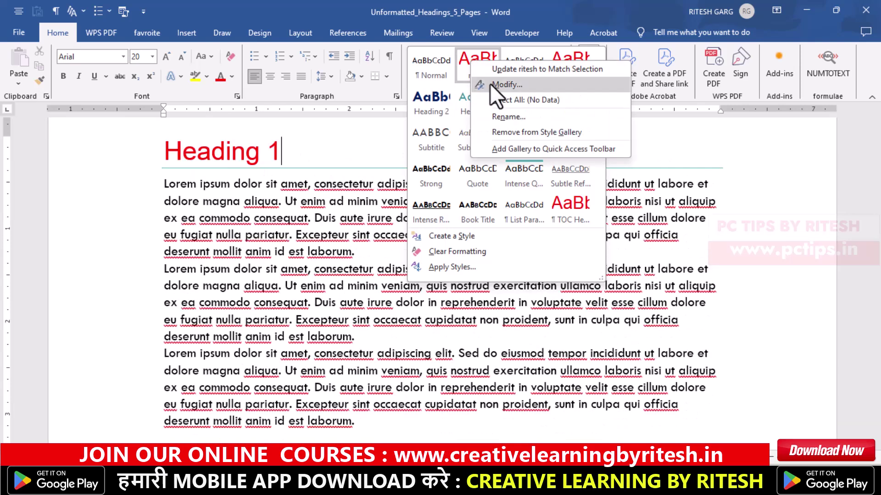
left_click(505, 84)
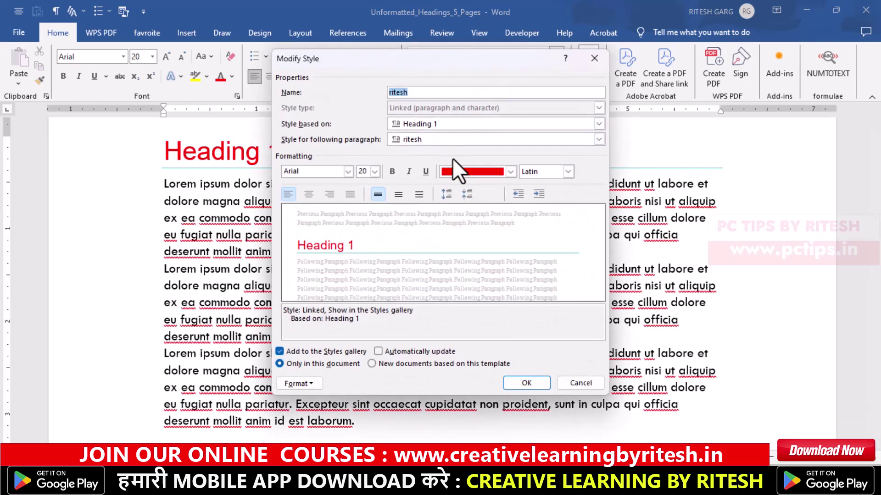
left_click(576, 382)
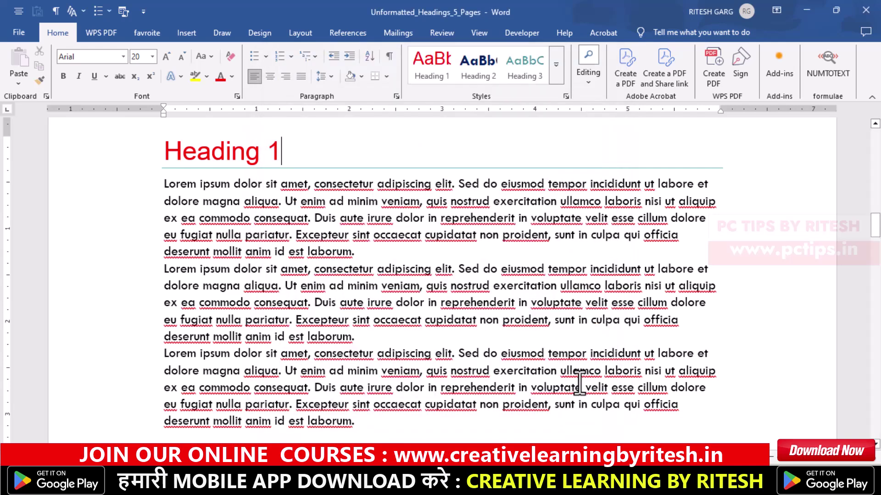
left_click(566, 95)
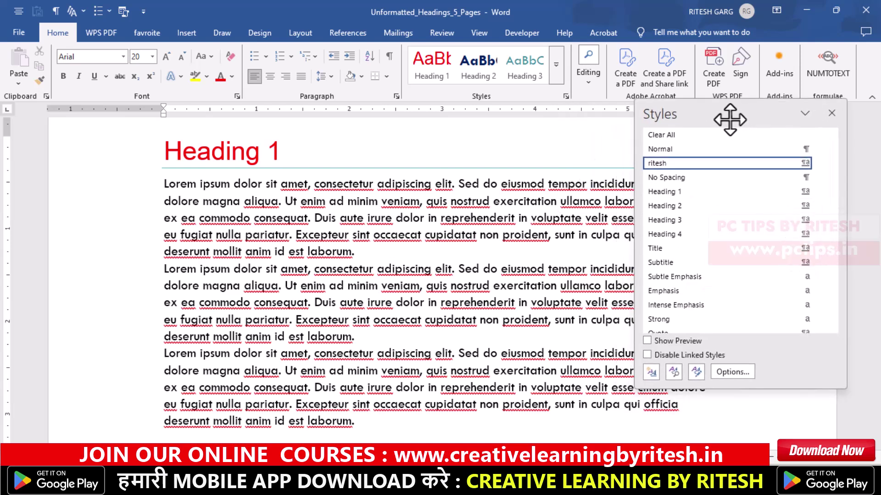
left_click_drag(713, 136, 734, 113)
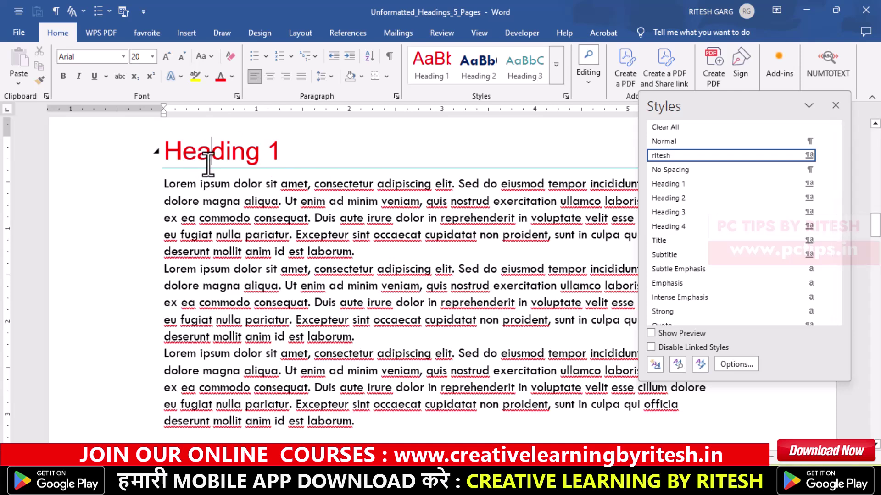
left_click(204, 155)
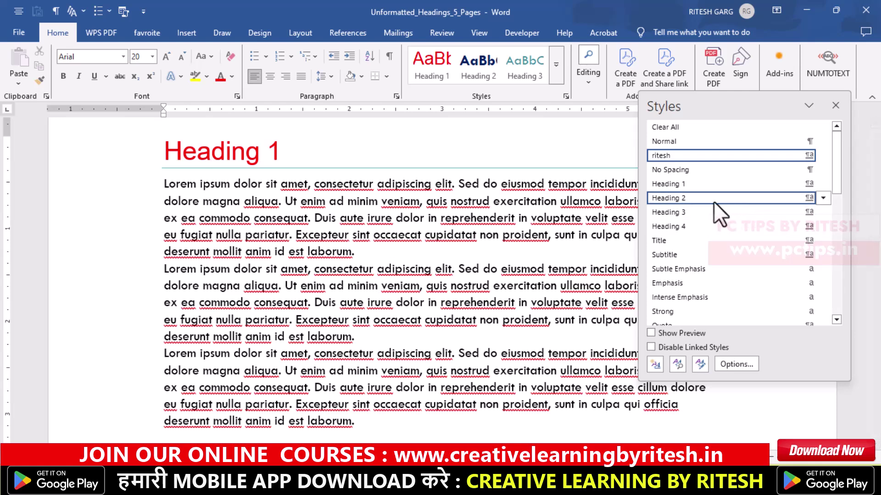
left_click(690, 200)
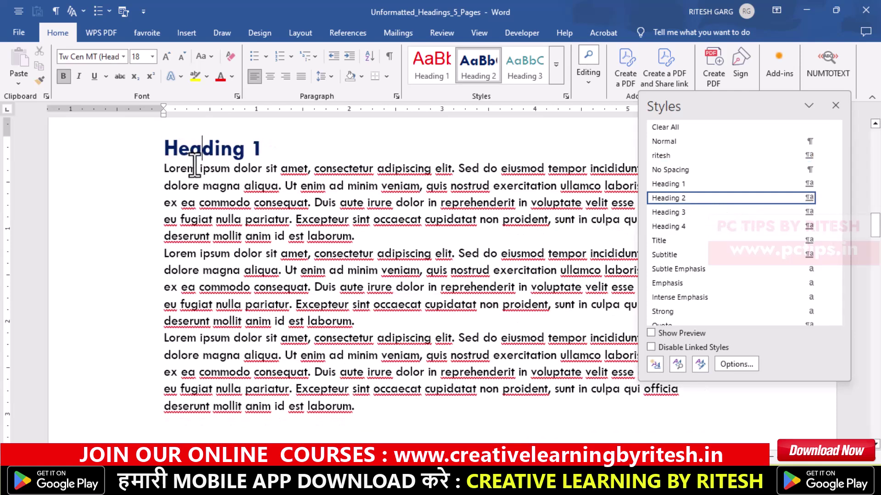
key("ctrl+shift+r")
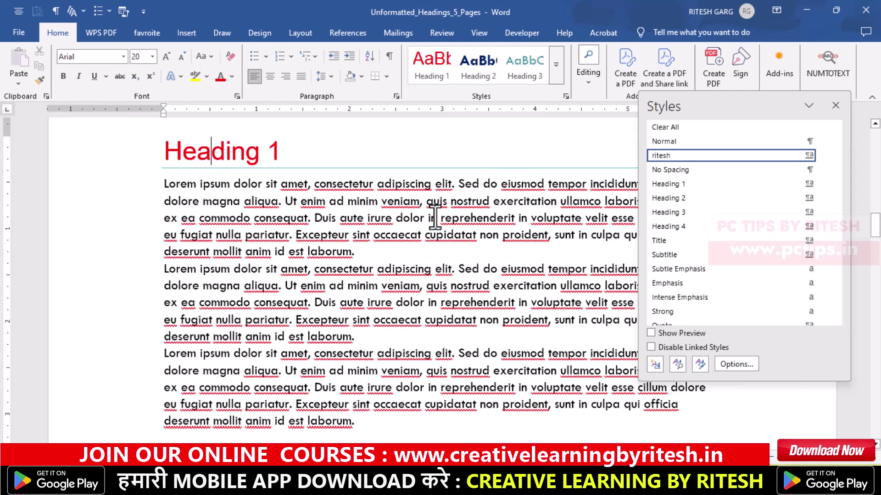
mouse_move(730, 141)
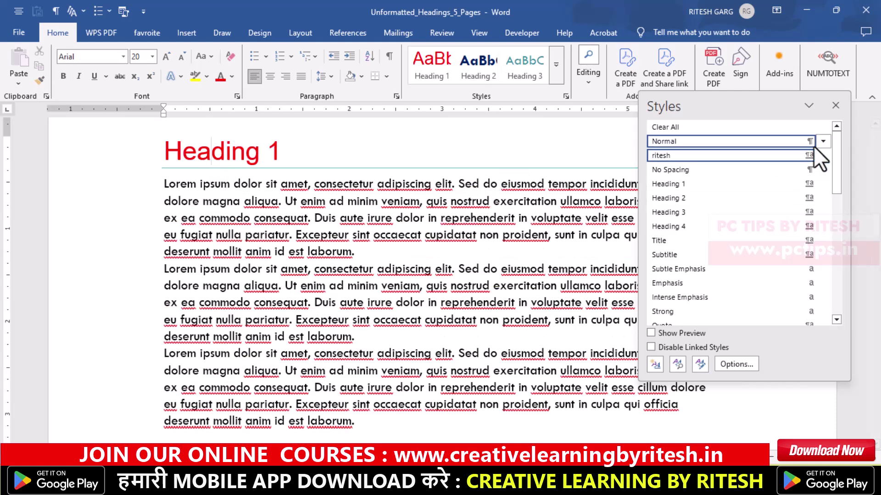
left_click(835, 110)
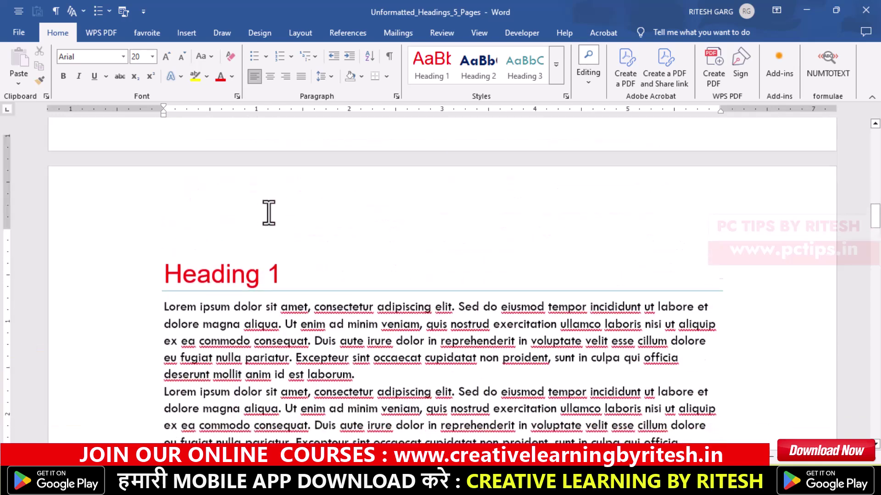
- Return to the first heading and show the Design tab's document formatting options
scroll(268, 212, "down", 1)
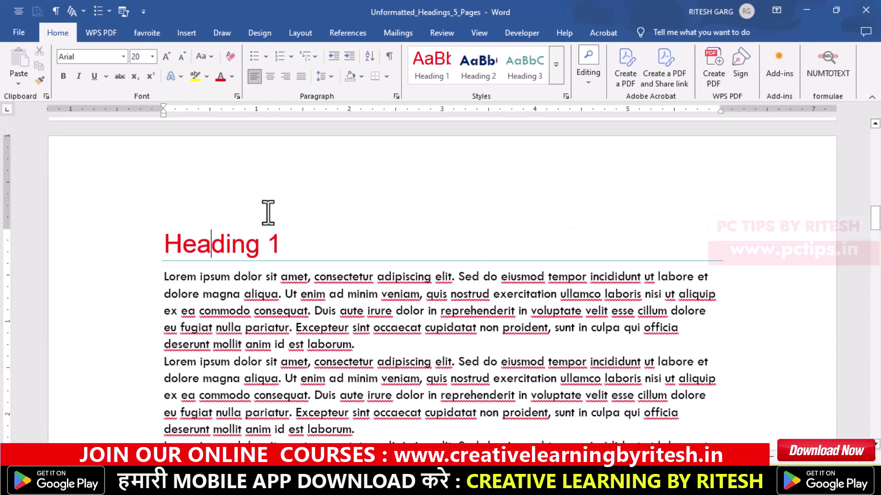
scroll(269, 213, "down", 2)
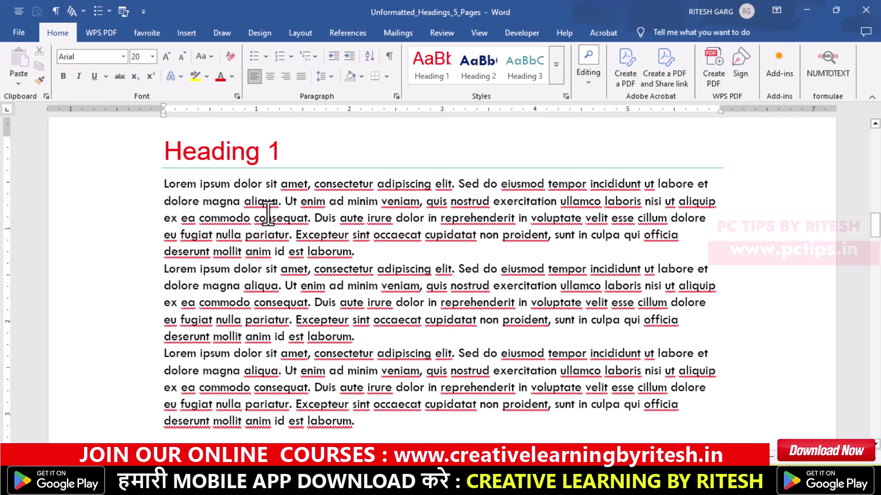
scroll(175, 202, "up", 2)
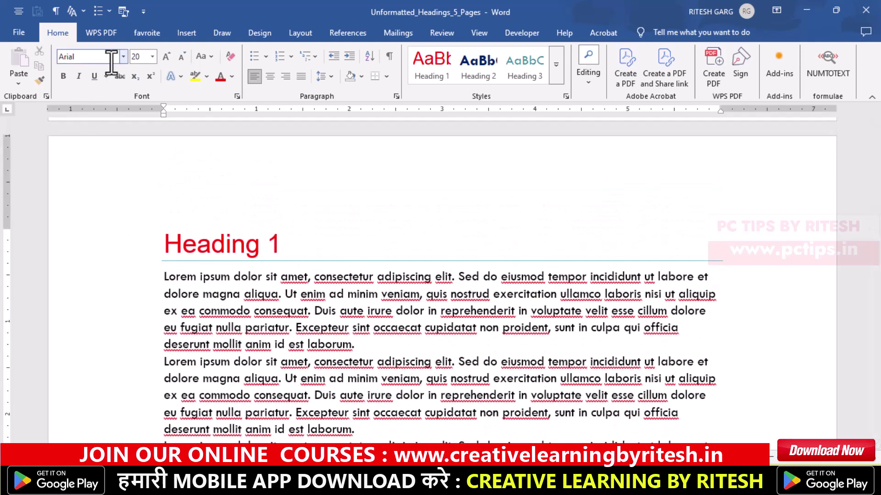
left_click(257, 37)
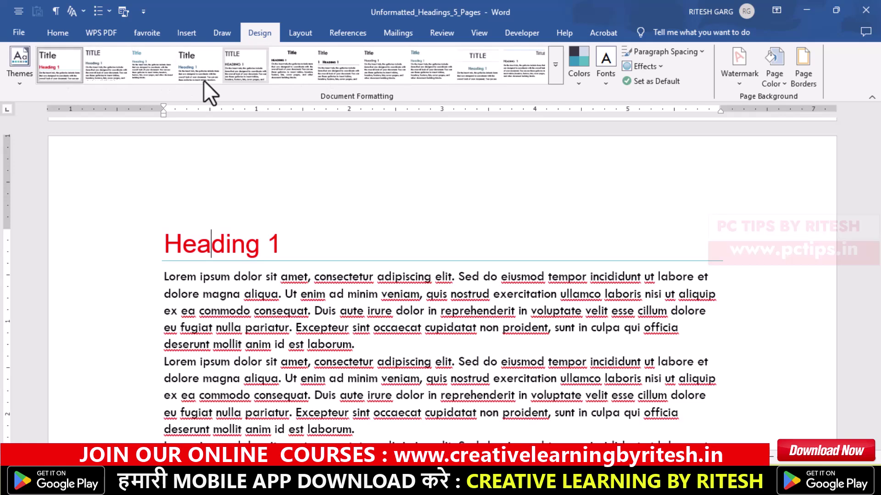
- Apply the Facet theme and scroll through to review the restyled document
left_click(17, 85)
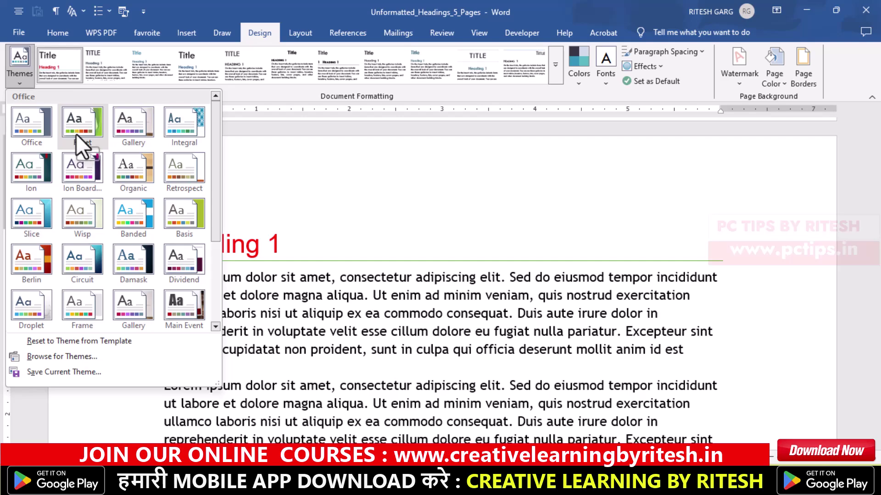
left_click(75, 133)
scroll(222, 275, "down", 5)
scroll(242, 285, "down", 3)
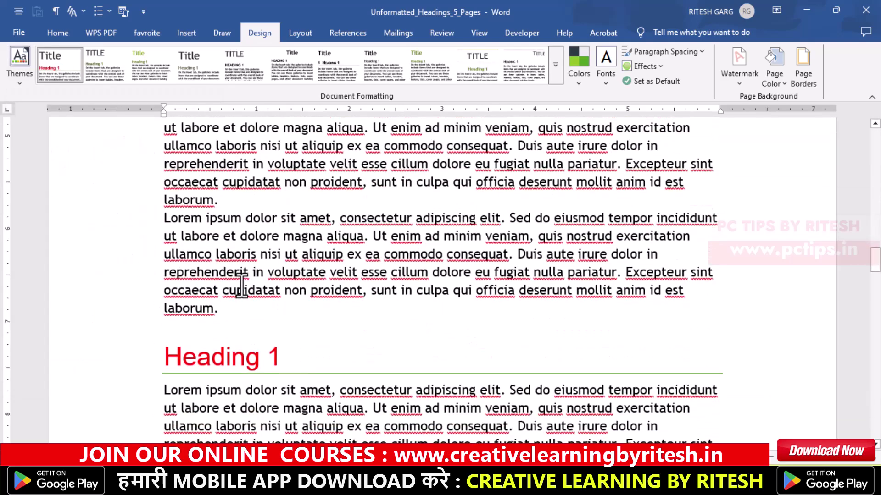
scroll(241, 285, "down", 5)
scroll(245, 284, "down", 3)
scroll(281, 276, "up", 2)
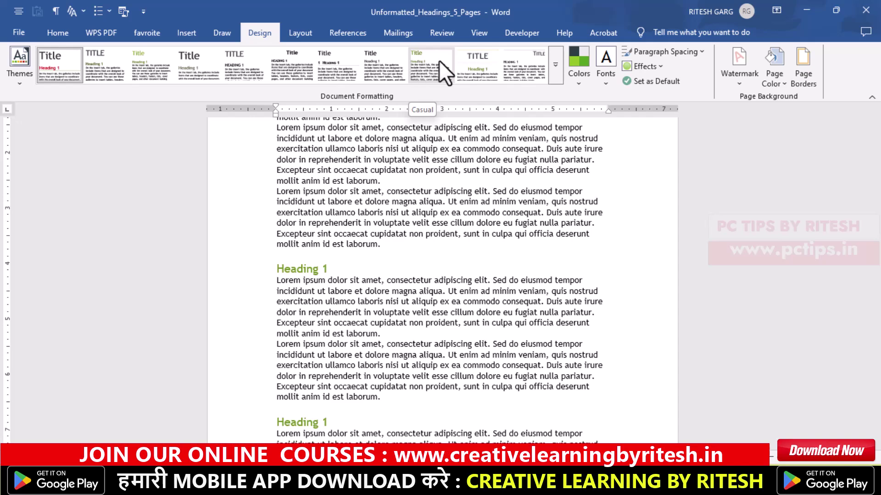
- Apply a different heading style set and review how the headings look through the document
left_click(470, 60)
scroll(454, 204, "down", 2)
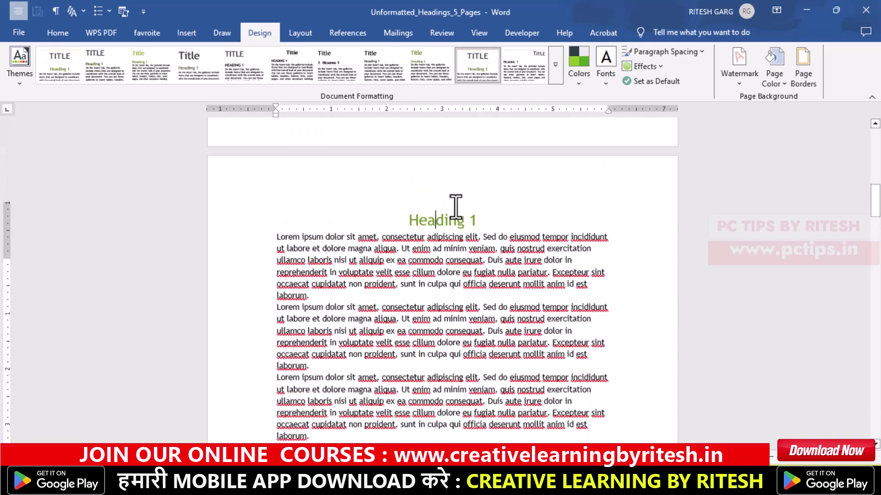
scroll(415, 226, "up", 5)
scroll(442, 231, "down", 3)
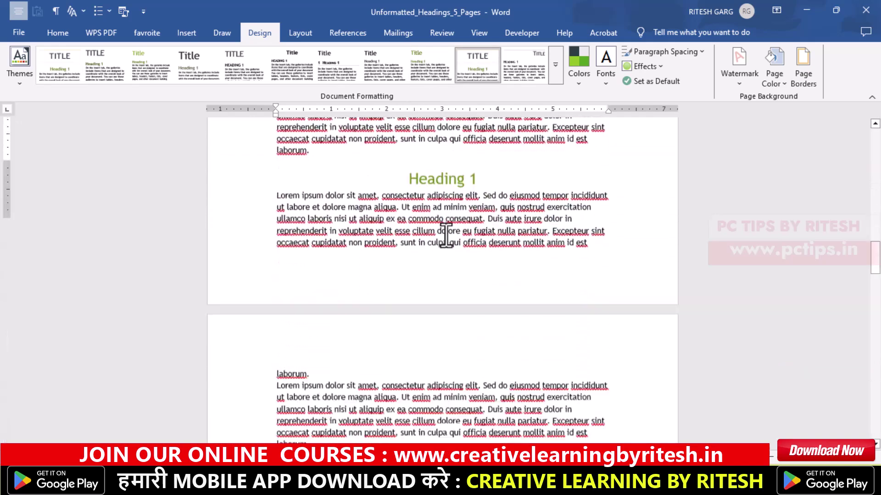
scroll(448, 233, "down", 5)
scroll(450, 246, "down", 3)
scroll(444, 253, "down", 4)
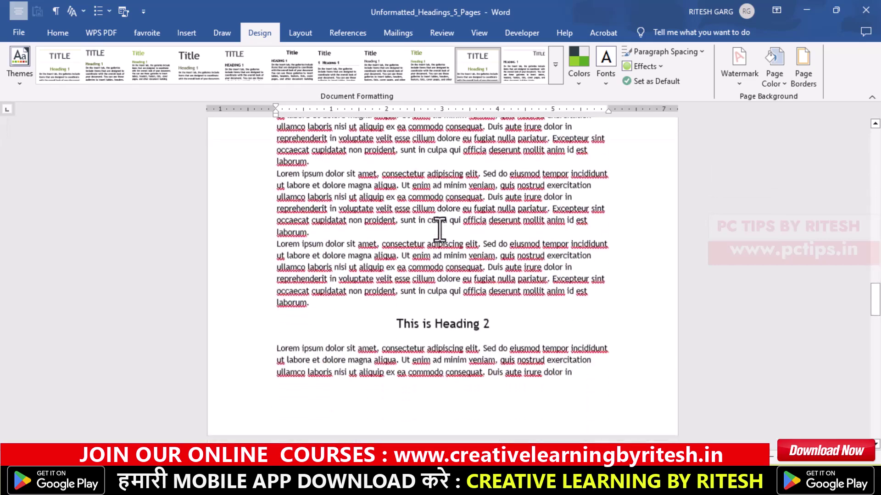
scroll(441, 222, "down", 4)
scroll(445, 236, "down", 3)
scroll(444, 236, "down", 6)
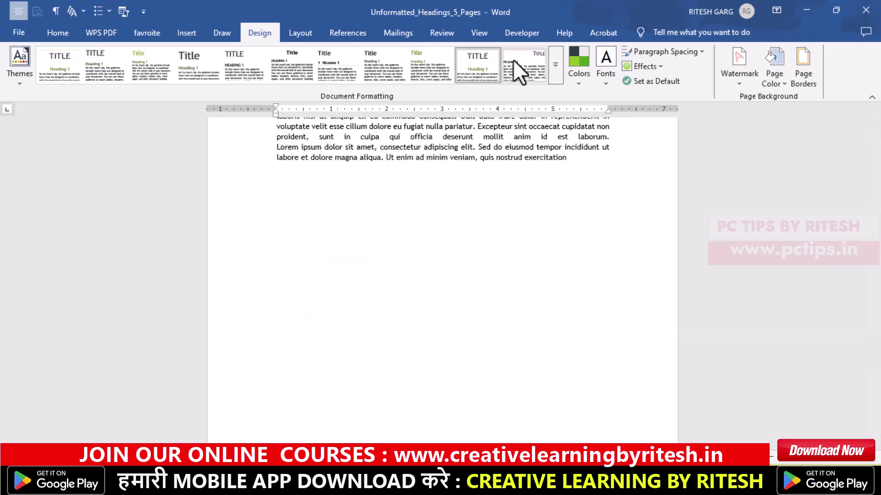
- Switch to the numbered small-caps heading style set, then return to the blank first page
left_click(318, 78)
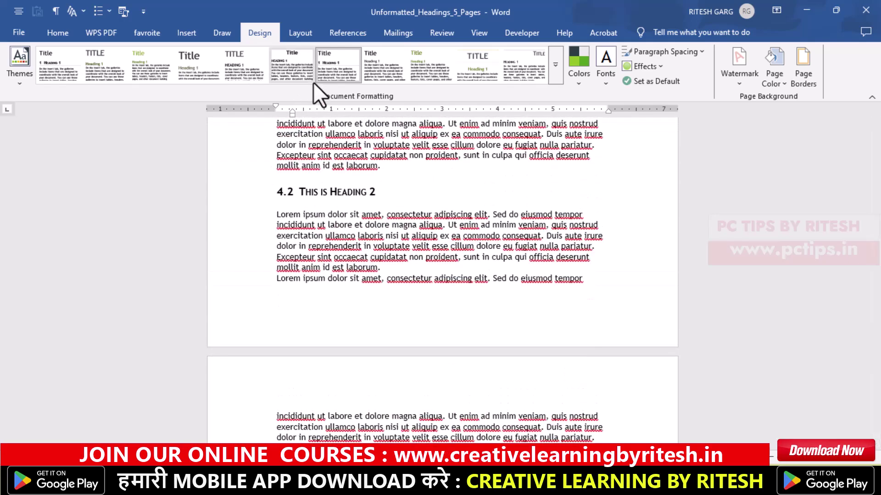
scroll(384, 197, "up", 8)
scroll(384, 196, "up", 2)
scroll(383, 196, "up", 2)
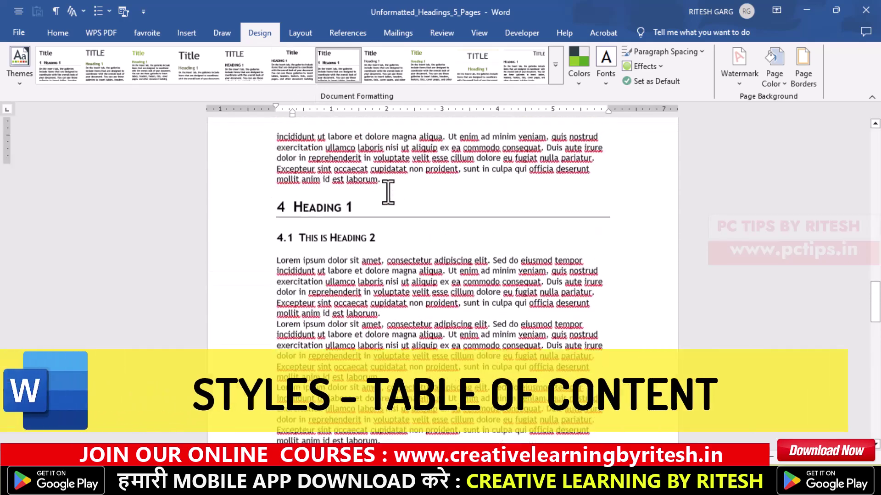
scroll(384, 196, "up", 5)
scroll(383, 197, "up", 5)
scroll(380, 196, "up", 5)
scroll(380, 196, "up", 5)
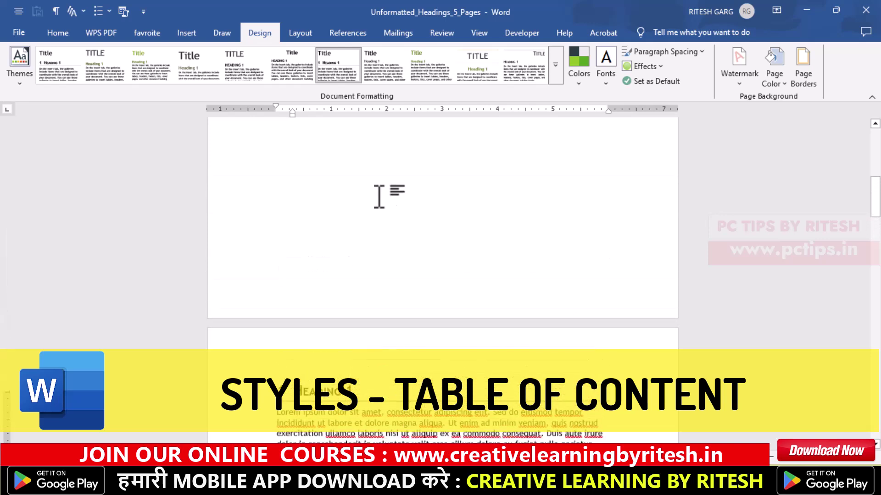
scroll(376, 196, "up", 3)
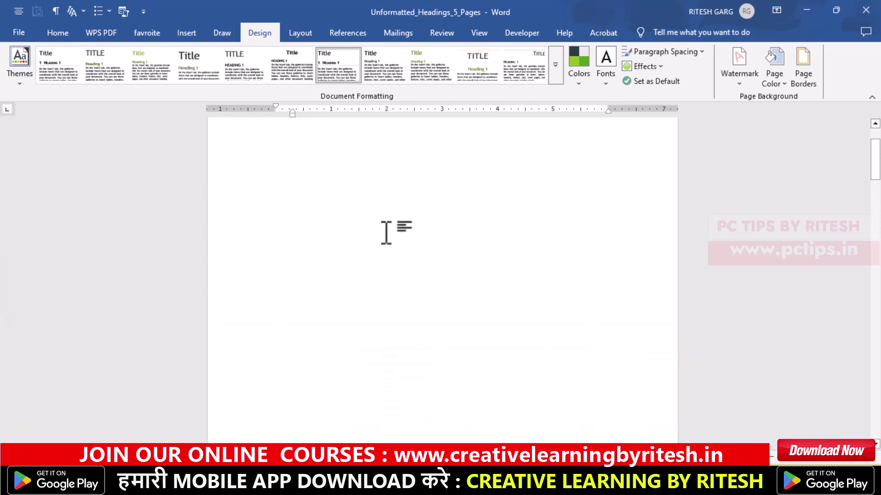
scroll(399, 239, "down", 3)
scroll(404, 244, "down", 3)
scroll(411, 257, "down", 3)
scroll(412, 253, "down", 1)
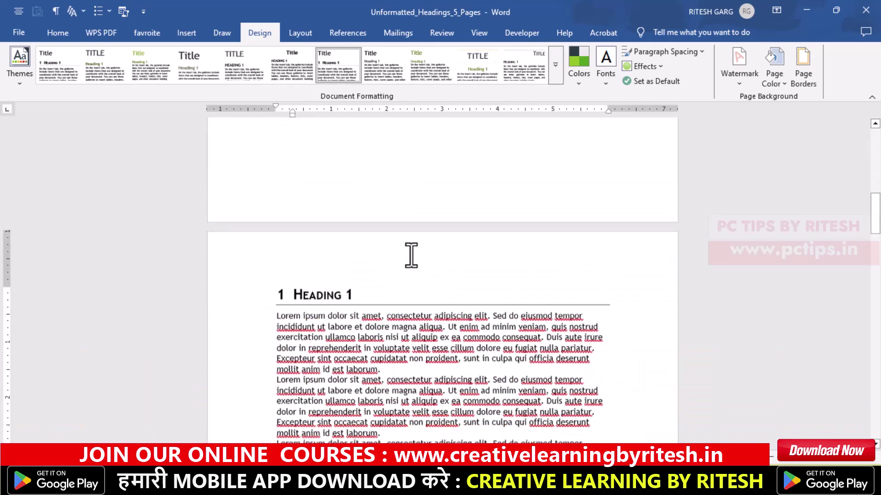
scroll(409, 246, "up", 3)
scroll(406, 247, "up", 3)
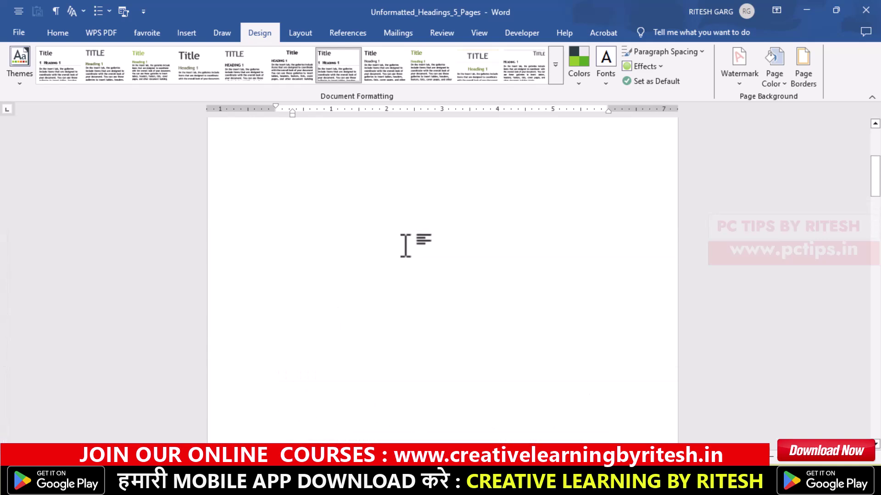
scroll(405, 247, "up", 3)
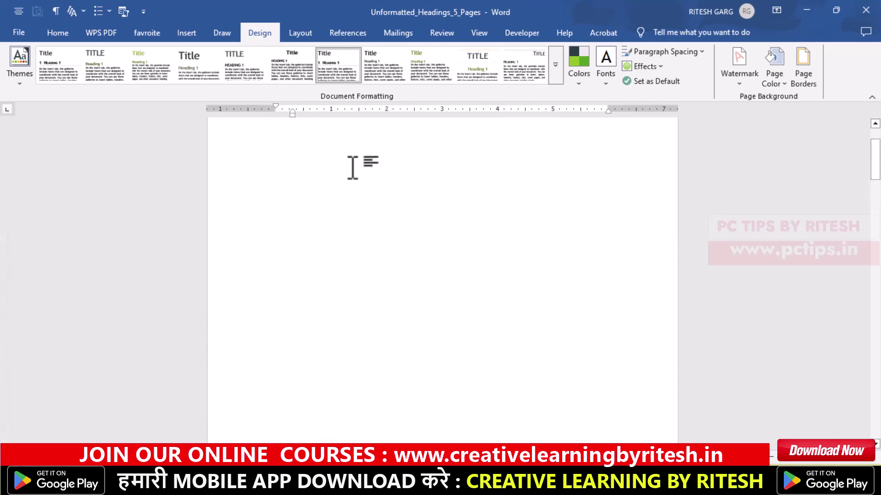
scroll(339, 177, "up", 1)
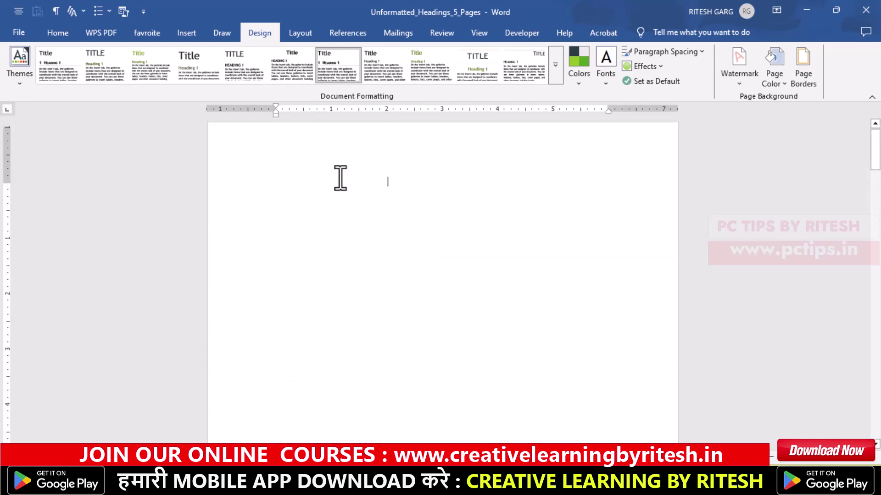
- Insert Automatic Table 1 from References > Table of Contents on the blank first page
left_click(388, 188)
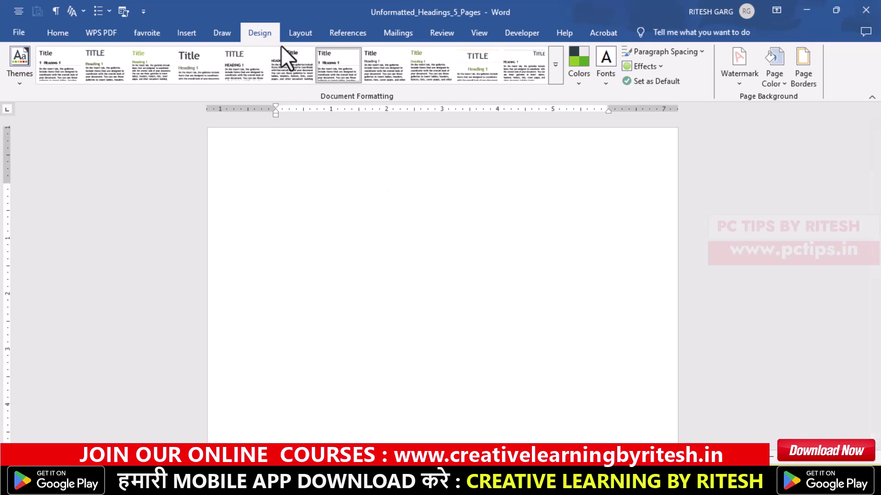
left_click(342, 33)
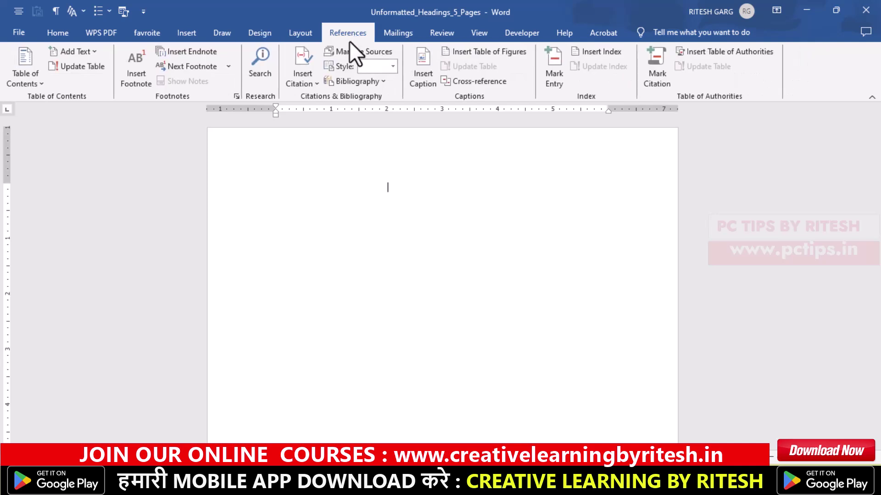
left_click(40, 85)
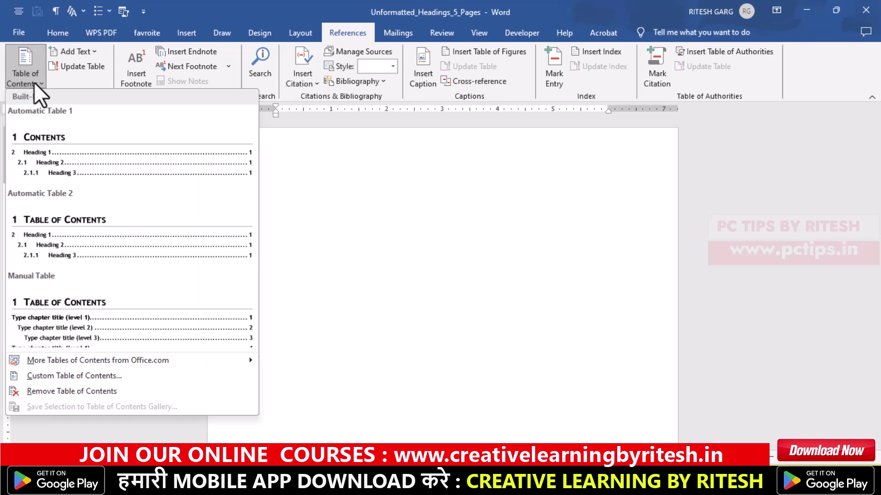
left_click(45, 157)
scroll(334, 240, "up", 3)
scroll(408, 206, "up", 3)
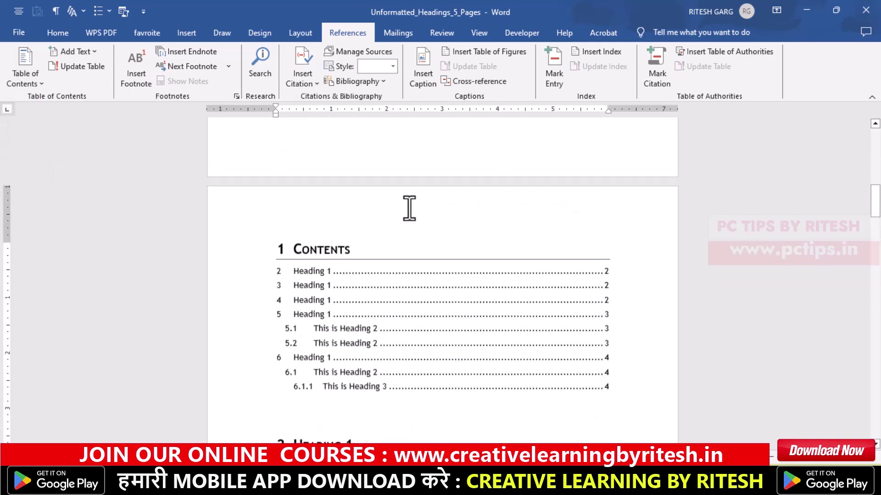
scroll(380, 186, "up", 3)
scroll(385, 191, "up", 5)
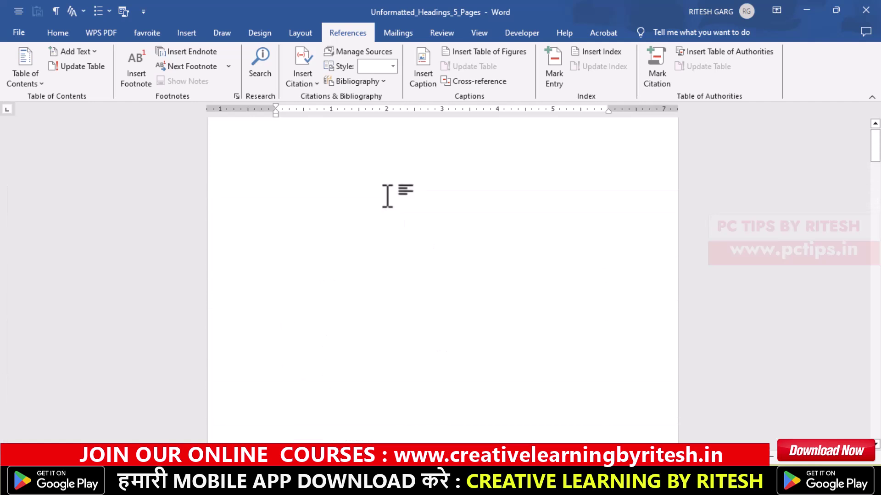
scroll(343, 167, "up", 1)
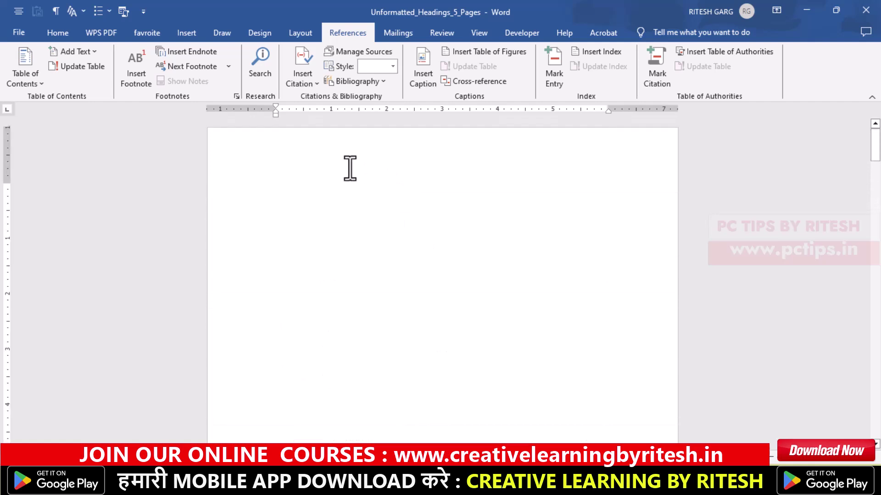
- Remove the empty first page so the Contents table moves up onto page 1
key("Down")
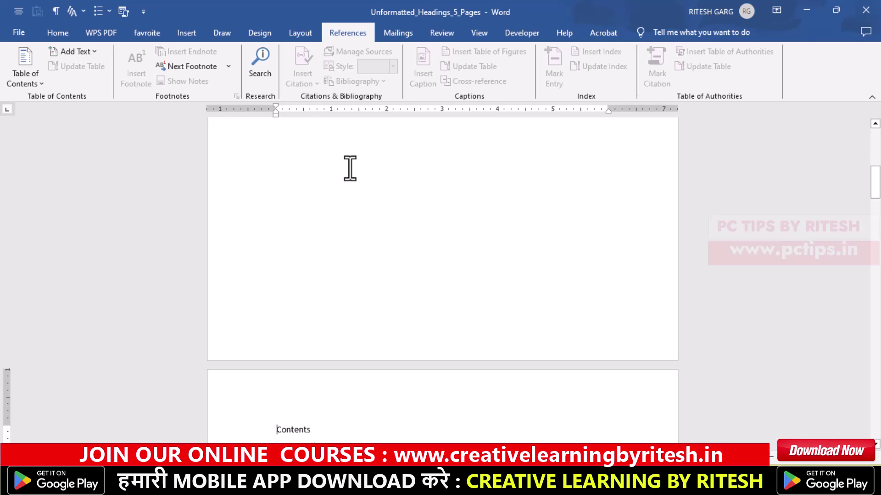
key("Up")
key("Down")
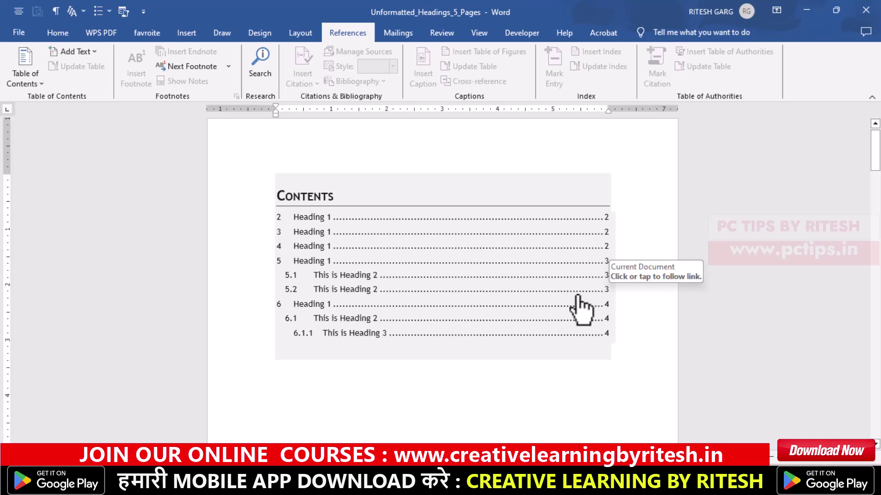
- Insert a page break (Ctrl+Enter) before a Heading 1 so its section starts on a new page
scroll(580, 308, "down", 3)
scroll(574, 285, "down", 3)
scroll(576, 288, "down", 3)
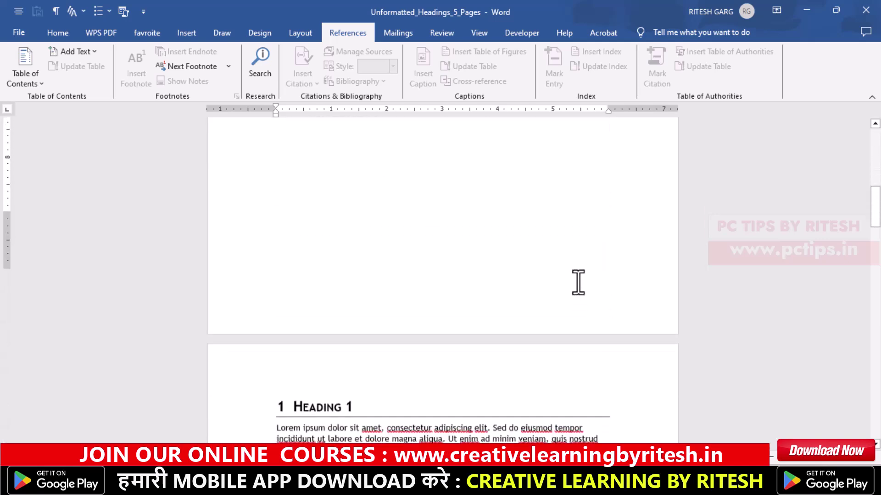
scroll(577, 286, "down", 3)
scroll(578, 282, "down", 3)
scroll(579, 277, "down", 3)
scroll(442, 276, "down", 2)
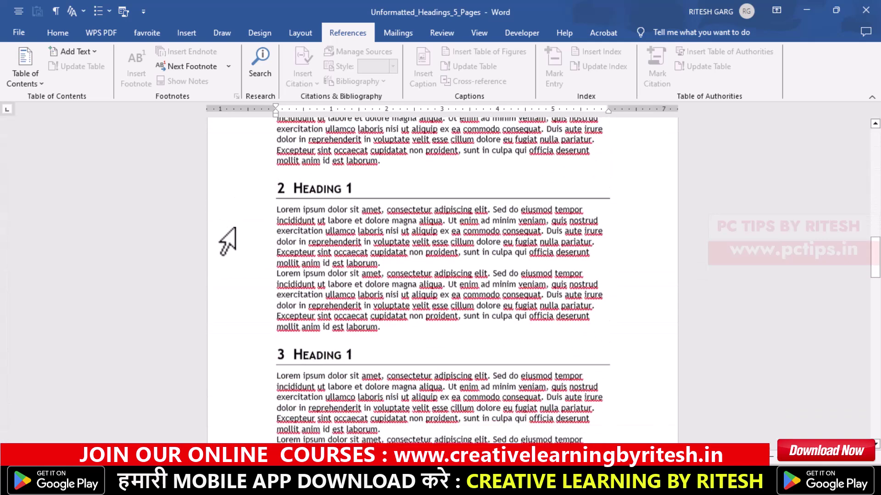
scroll(226, 240, "down", 3)
left_click(282, 247)
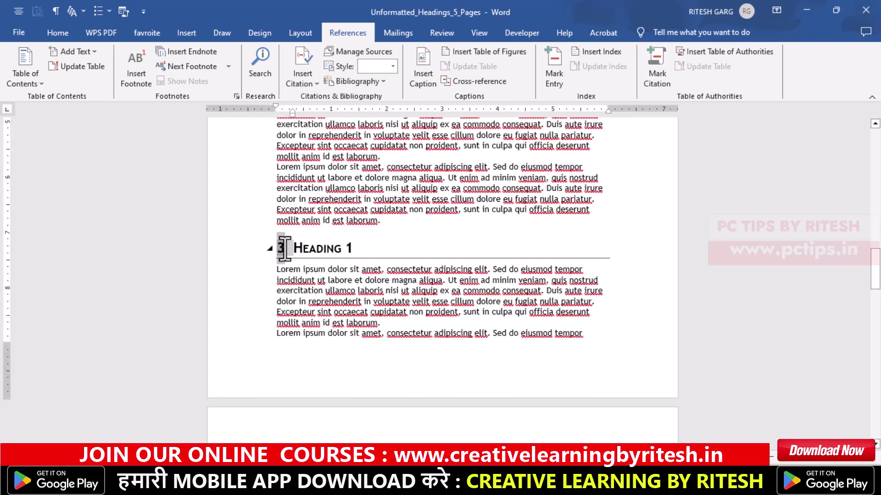
key("ctrl+Return")
scroll(284, 249, "up", 5)
scroll(274, 242, "up", 5)
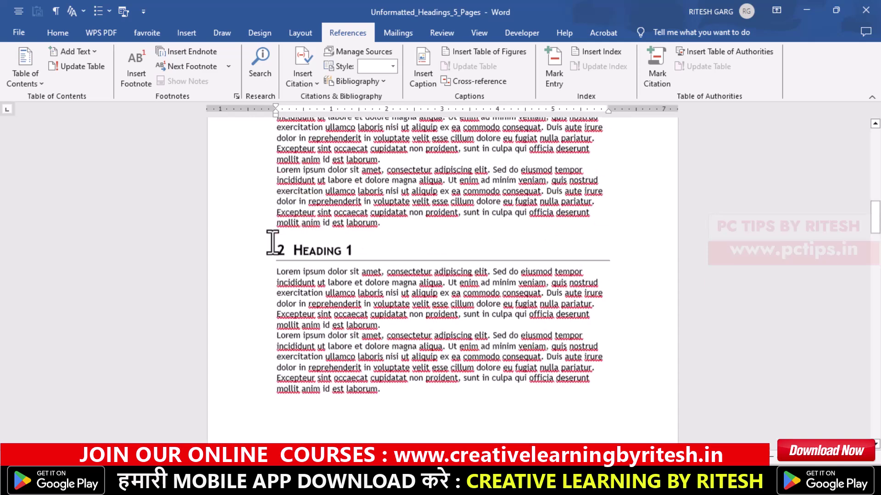
scroll(275, 243, "up", 5)
scroll(266, 248, "up", 5)
scroll(257, 253, "up", 5)
scroll(255, 252, "up", 3)
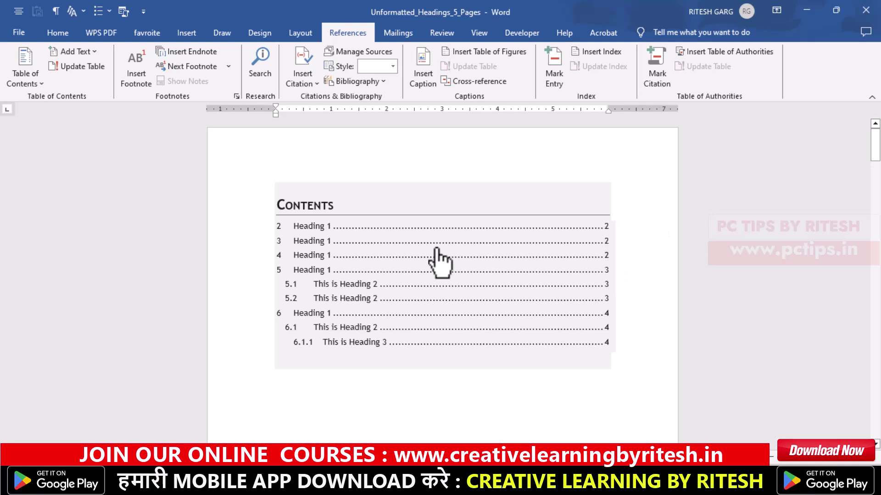
- Update the table of contents, refreshing page numbers only
left_click(304, 200)
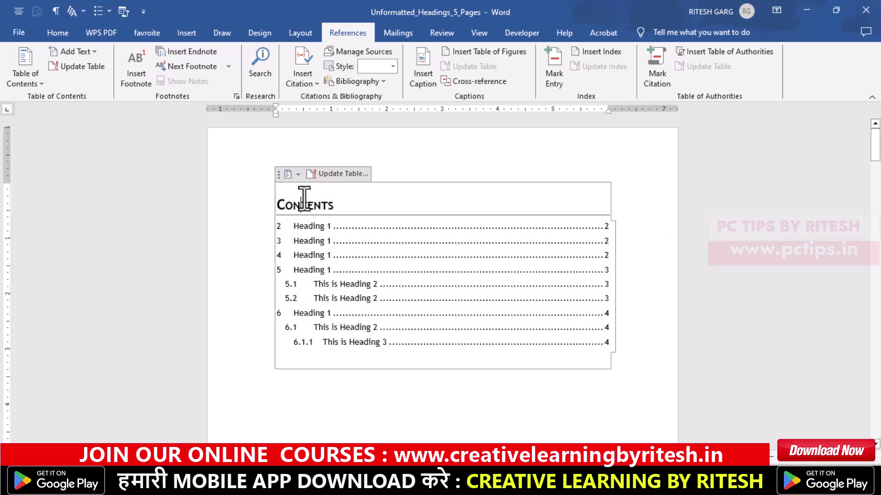
left_click(330, 175)
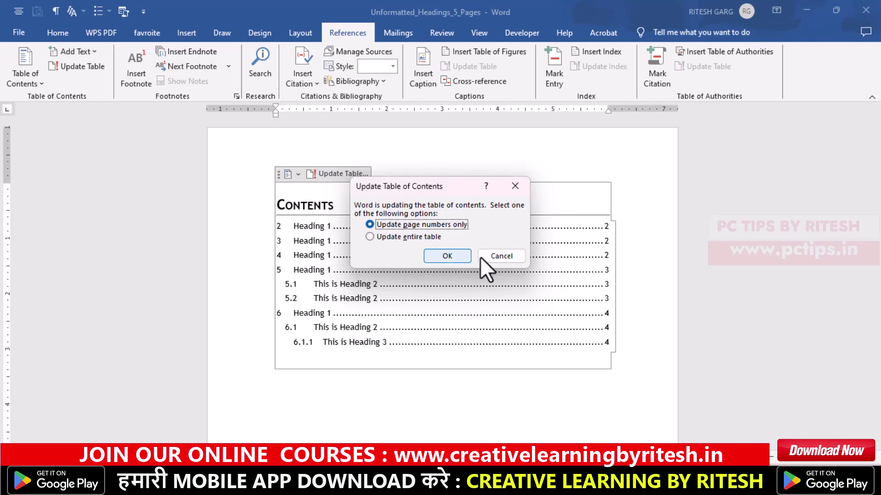
left_click(452, 260)
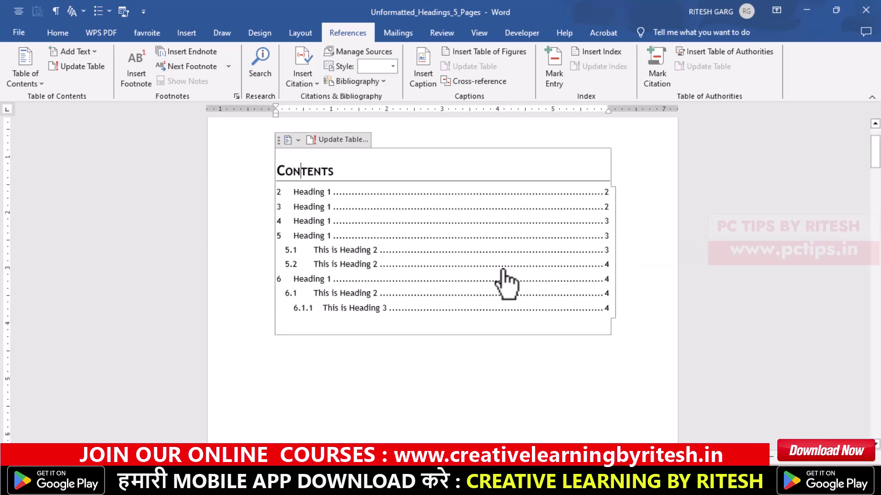
scroll(504, 279, "down", 4)
scroll(515, 272, "down", 3)
scroll(518, 273, "down", 5)
scroll(523, 273, "down", 5)
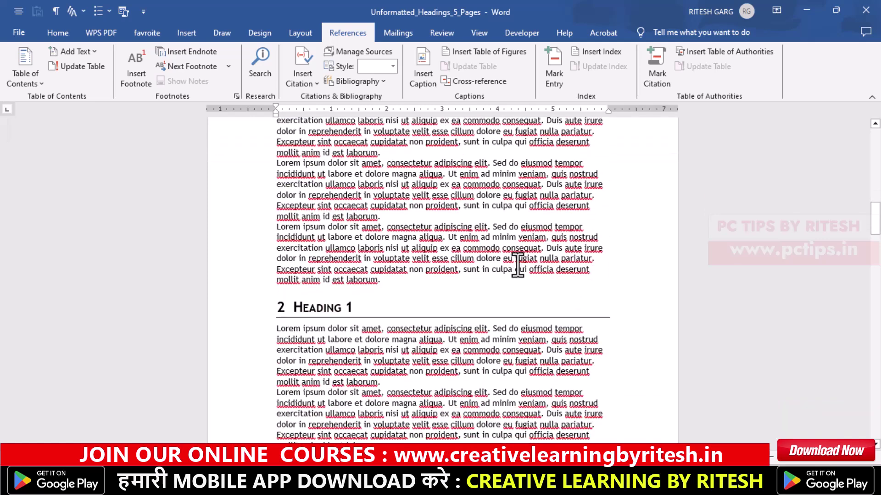
scroll(526, 274, "down", 2)
scroll(528, 275, "down", 4)
scroll(531, 279, "down", 3)
scroll(539, 280, "down", 1)
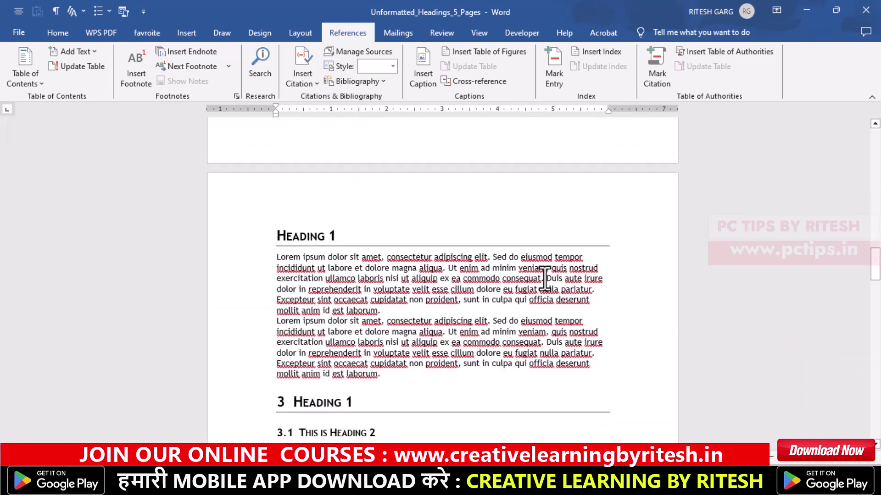